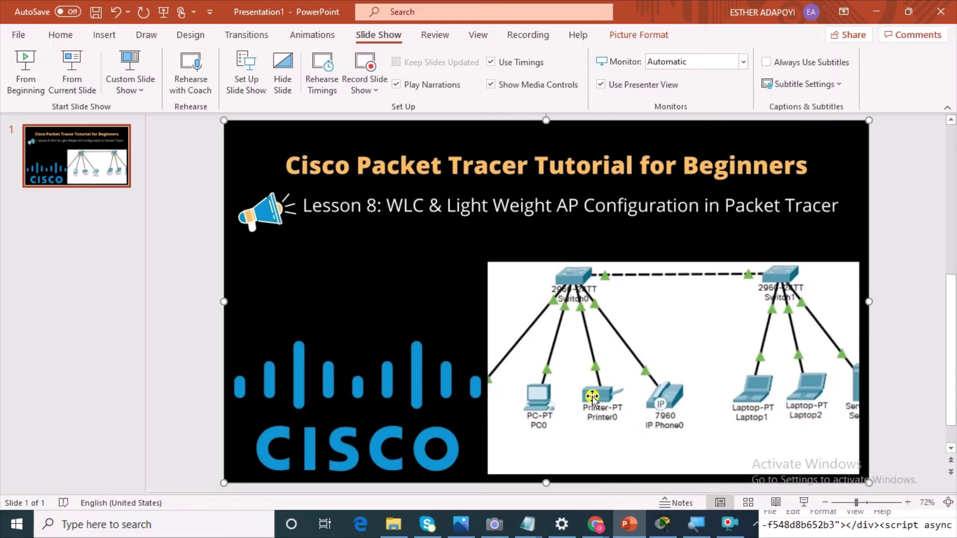
# Switch to Cisco Packet Tracer and place a generic WLC wireless LAN controller beside Laptop4 in the Sales department.
pyautogui.click(666, 528)
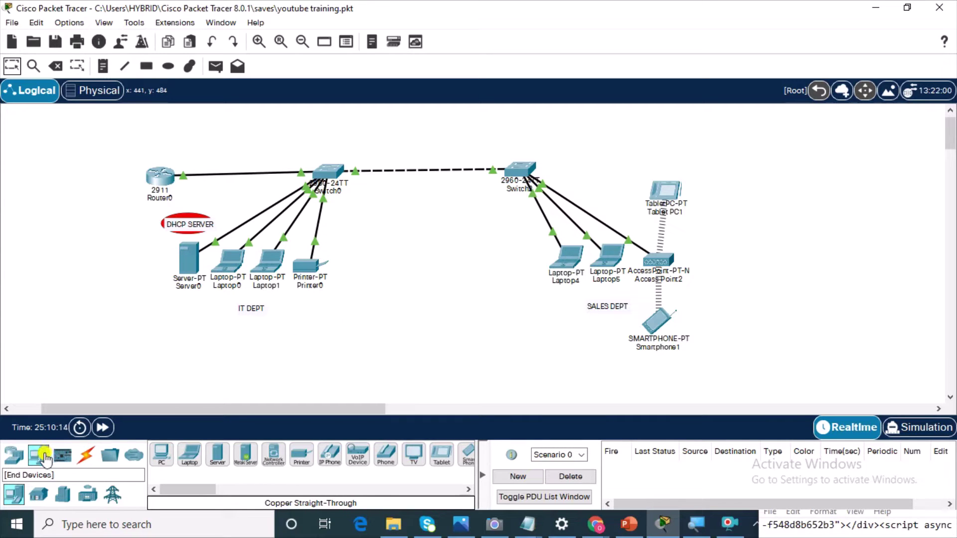
pyautogui.click(16, 456)
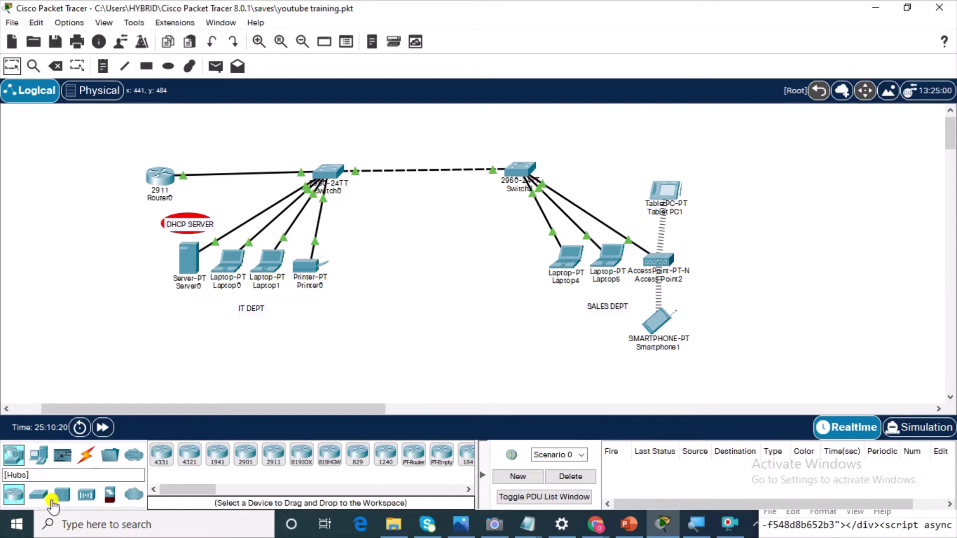
pyautogui.click(94, 495)
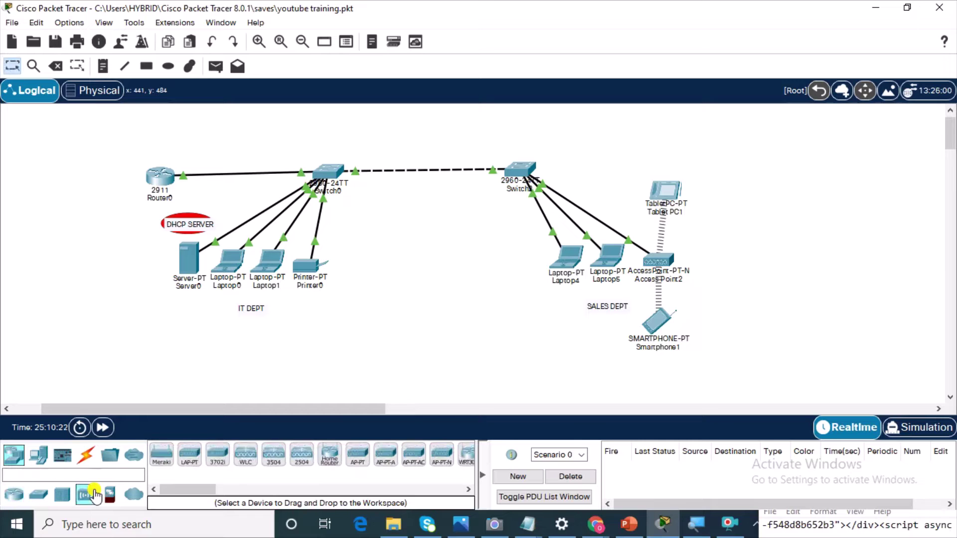
pyautogui.moveTo(246, 455); pyautogui.dragTo(507, 267)
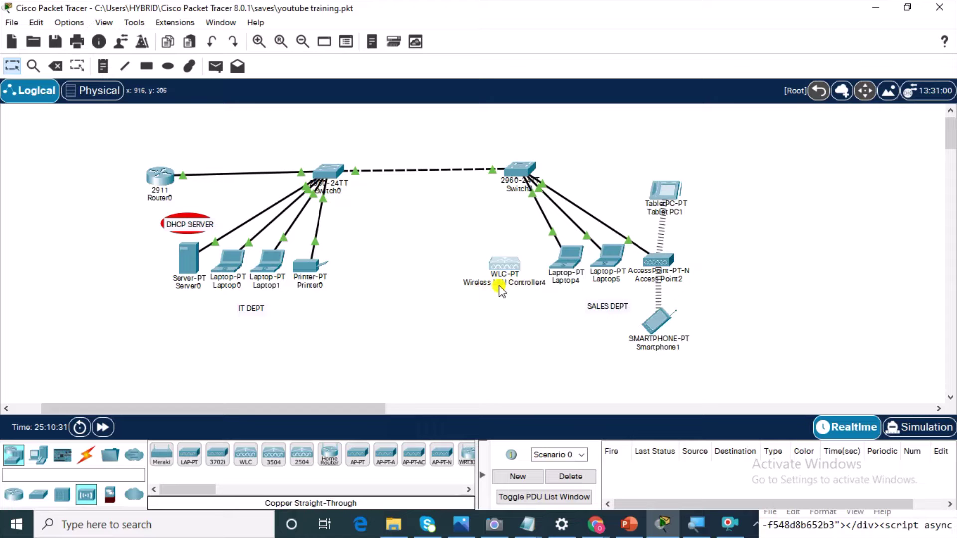
# Change the new wireless LAN controller's display name to WLC in its configuration.
pyautogui.click(504, 265)
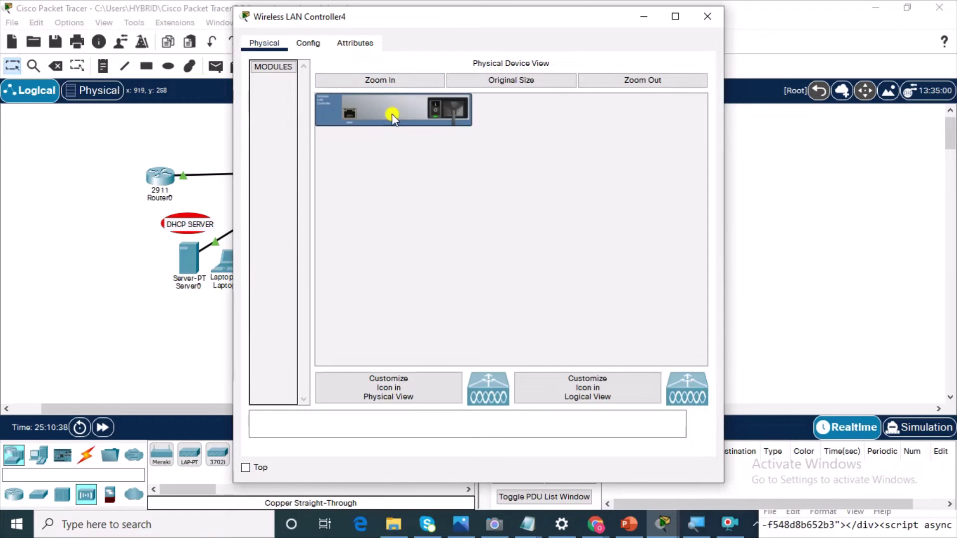
pyautogui.click(309, 43)
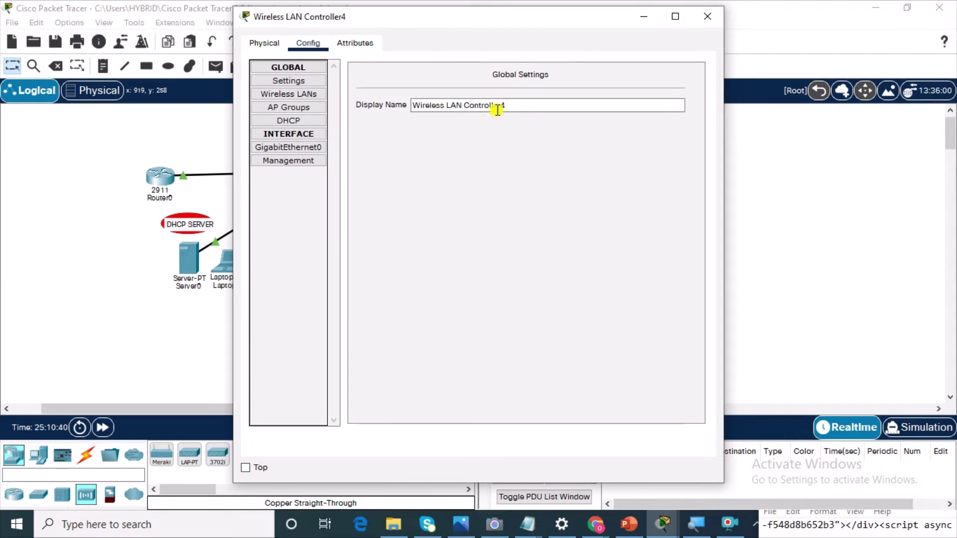
pyautogui.moveTo(524, 105); pyautogui.dragTo(413, 96)
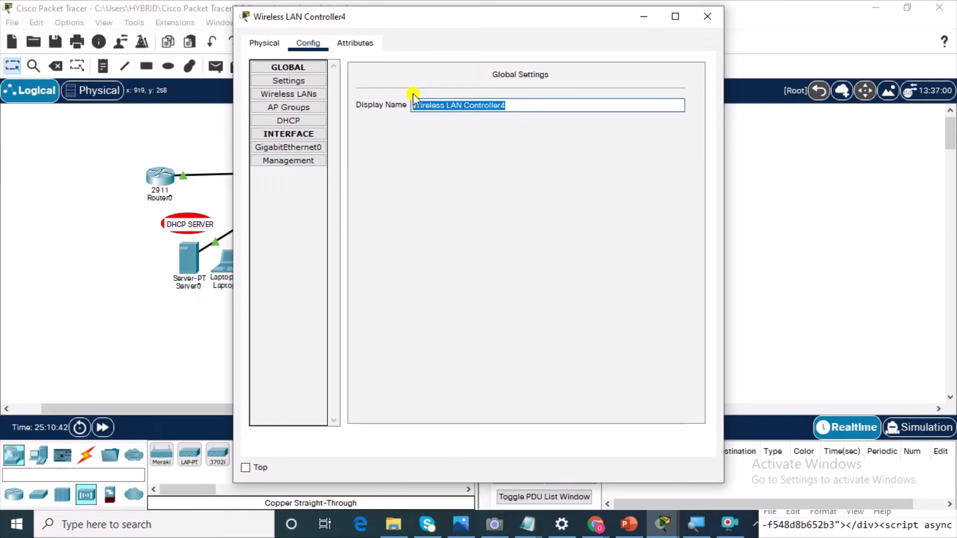
pyautogui.write('WLC')
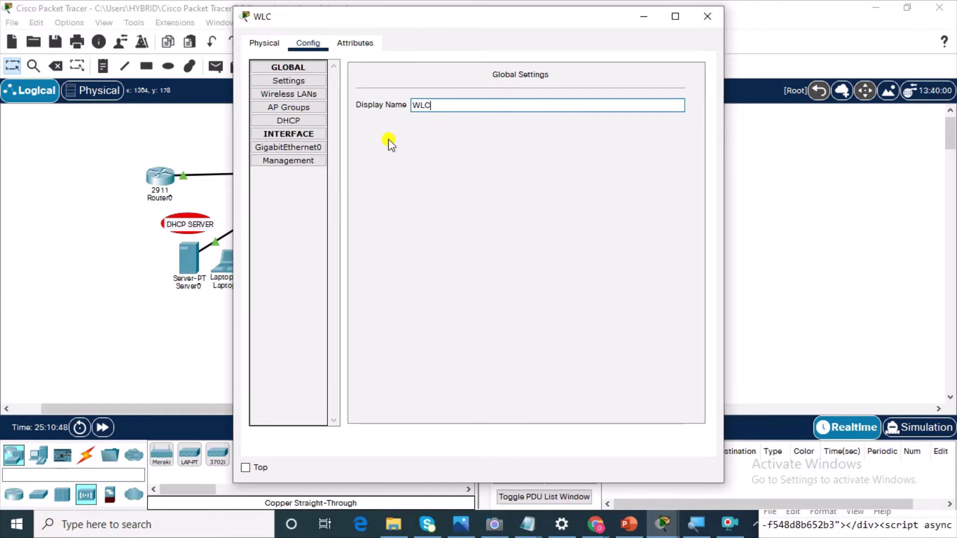
# Define a wireless LAN on the controller with the name SALES and the SSID SALES_STAFF.
pyautogui.click(310, 94)
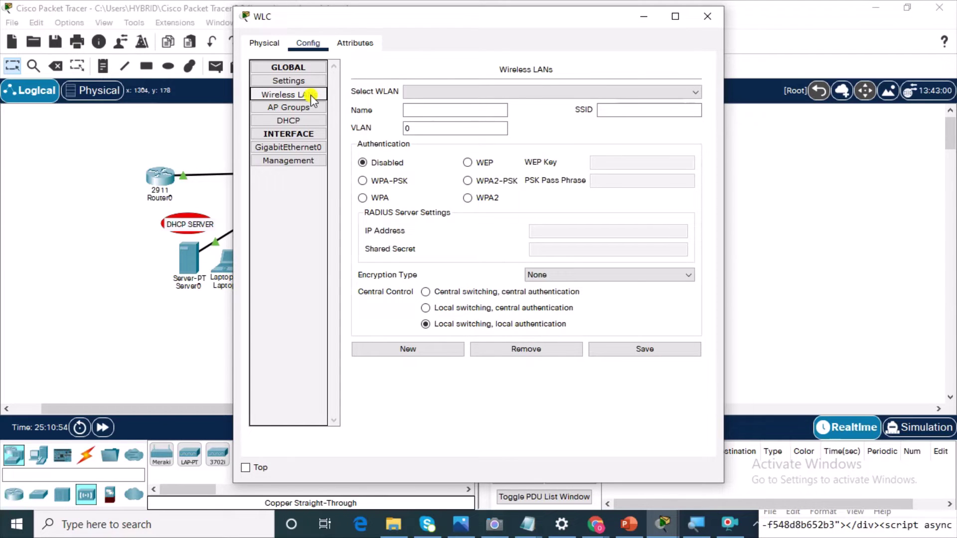
pyautogui.click(426, 112)
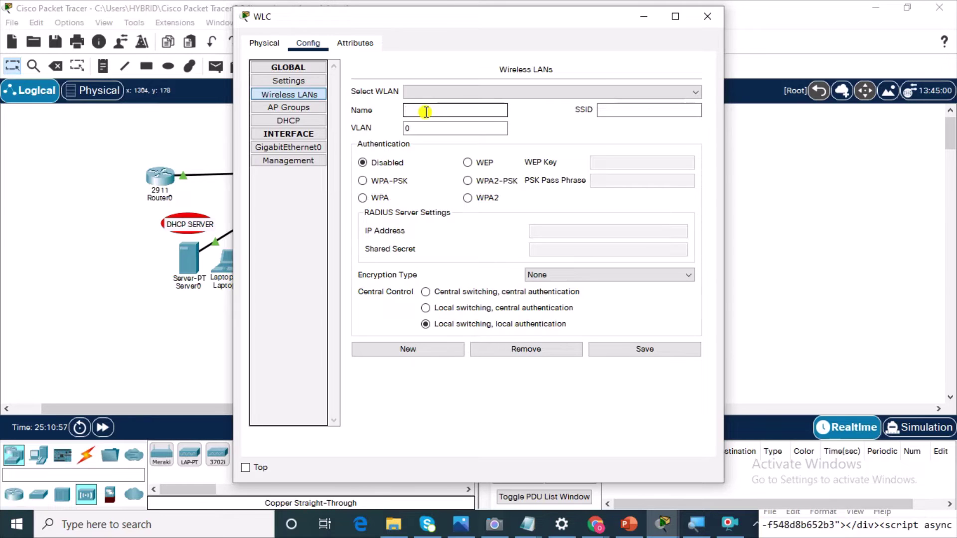
pyautogui.write('SALES')
pyautogui.click(635, 115)
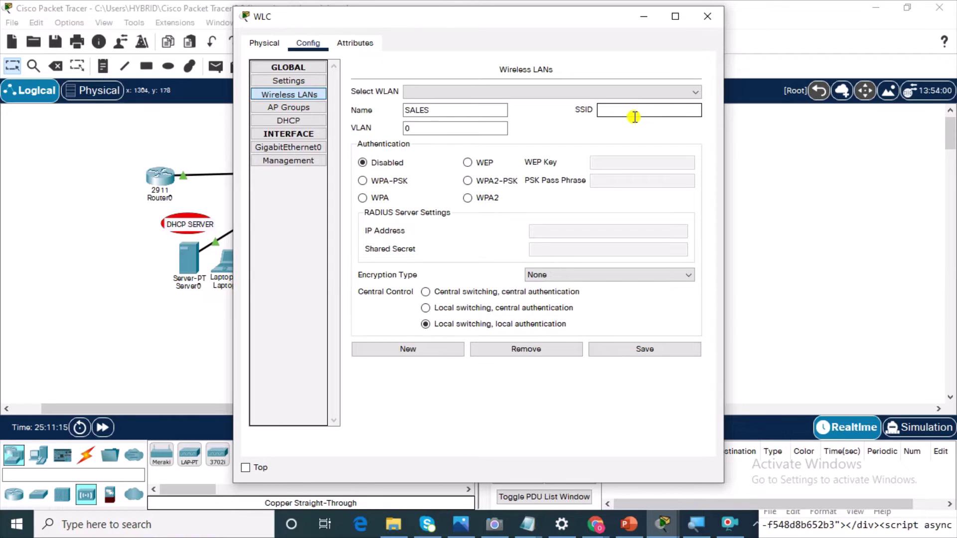
pyautogui.write('SALES_STAFF')
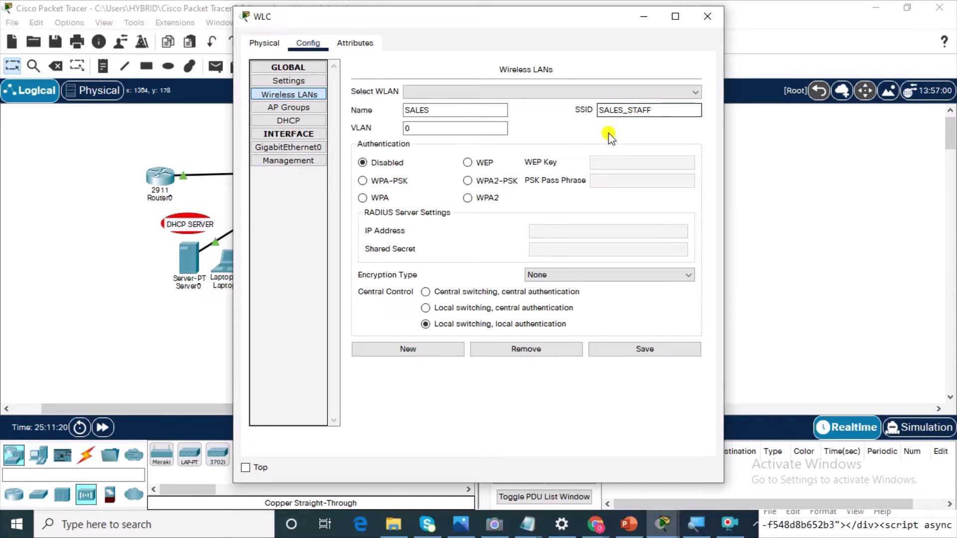
# Secure the SALES wireless LAN with WPA2-PSK authentication and enter the PSK pass phrase.
pyautogui.click(419, 133)
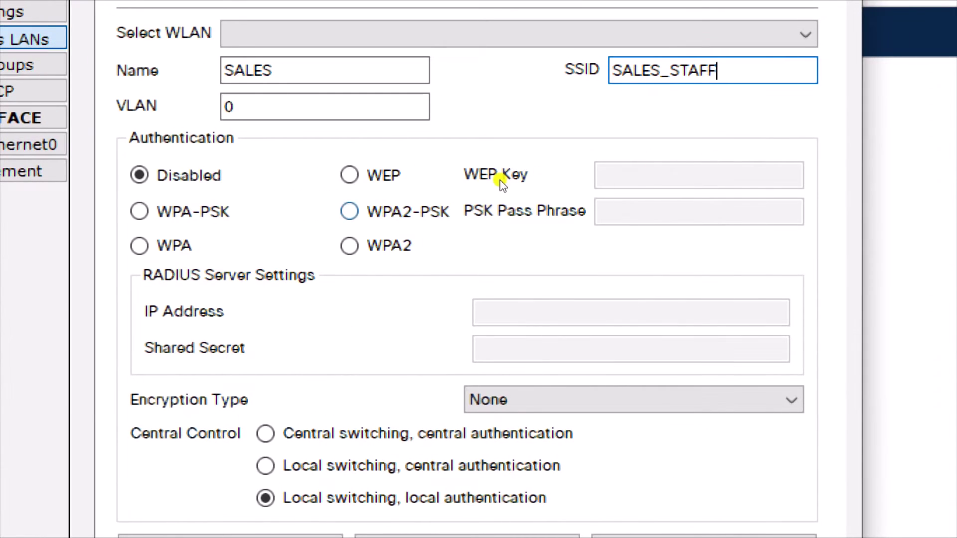
pyautogui.click(439, 210)
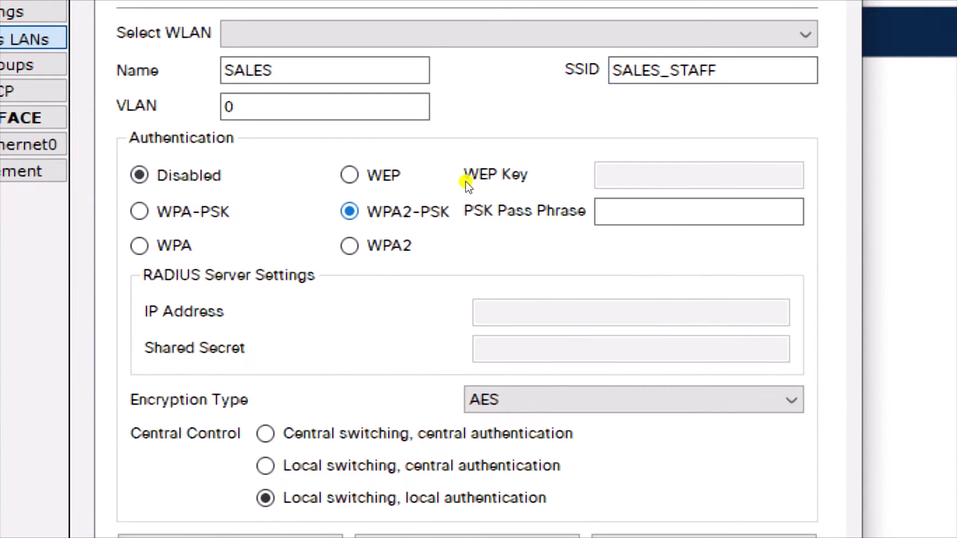
pyautogui.press('Tab')
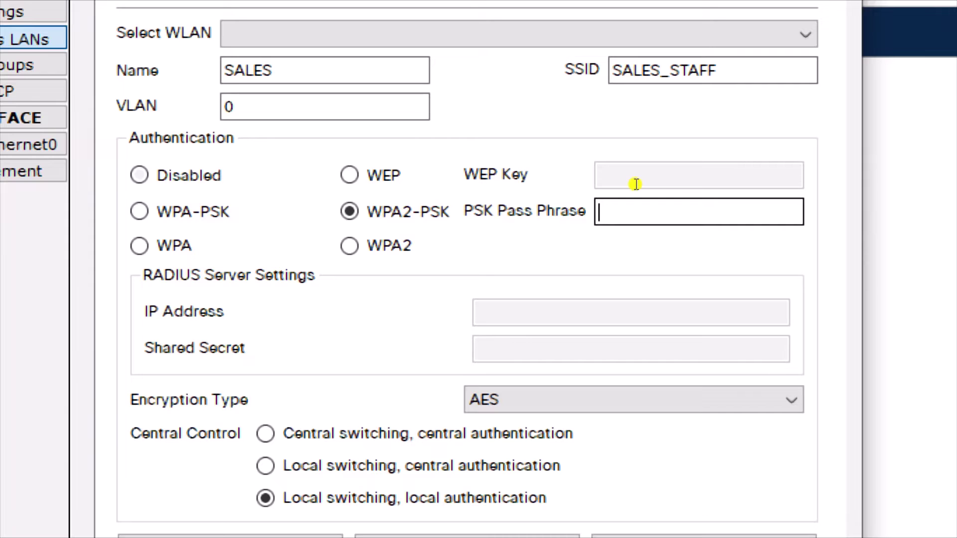
pyautogui.write('ciscoabc')
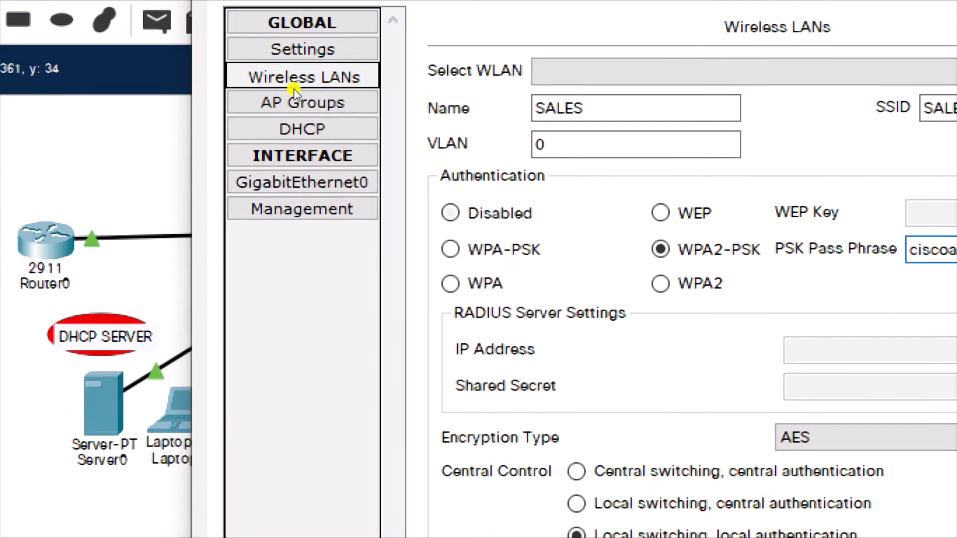
pyautogui.click(288, 72)
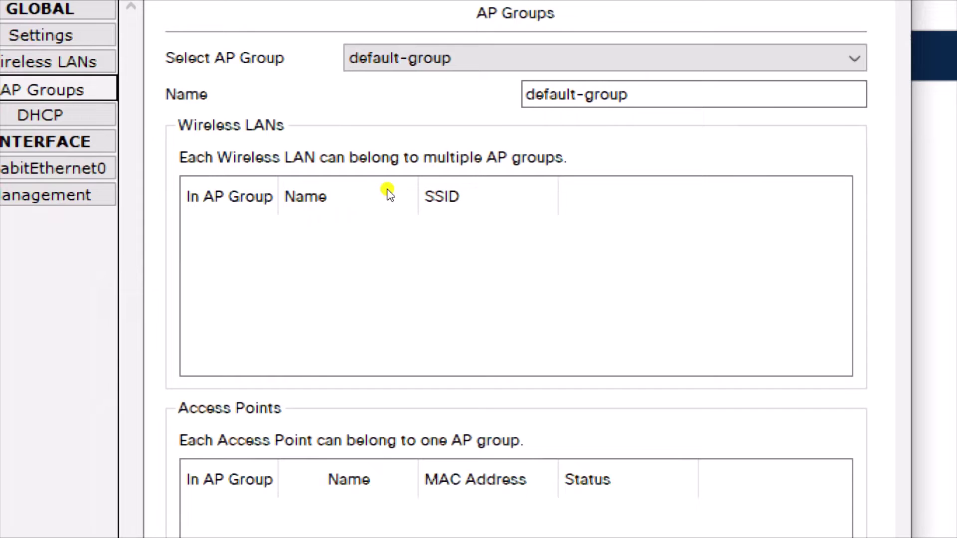
pyautogui.press('Up')
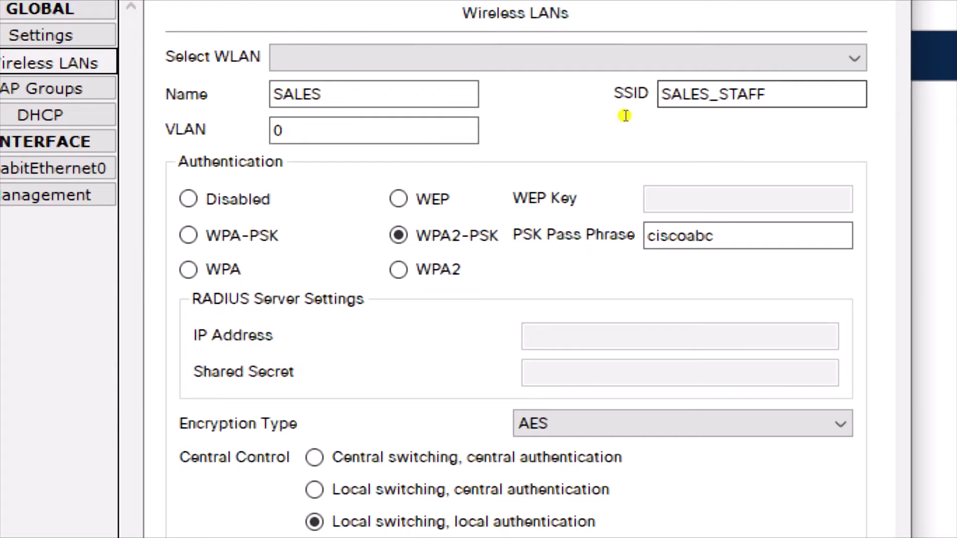
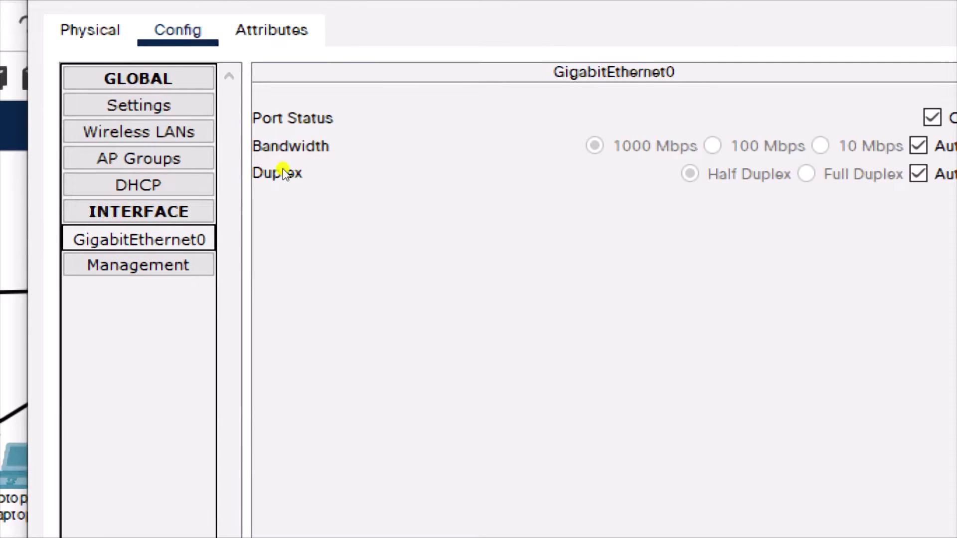
# Give the controller's management interface the IPv4 address 10.0.0.2, subnet mask 255.0.0.0 and default gateway 10.0.0.1.
pyautogui.press('Down')
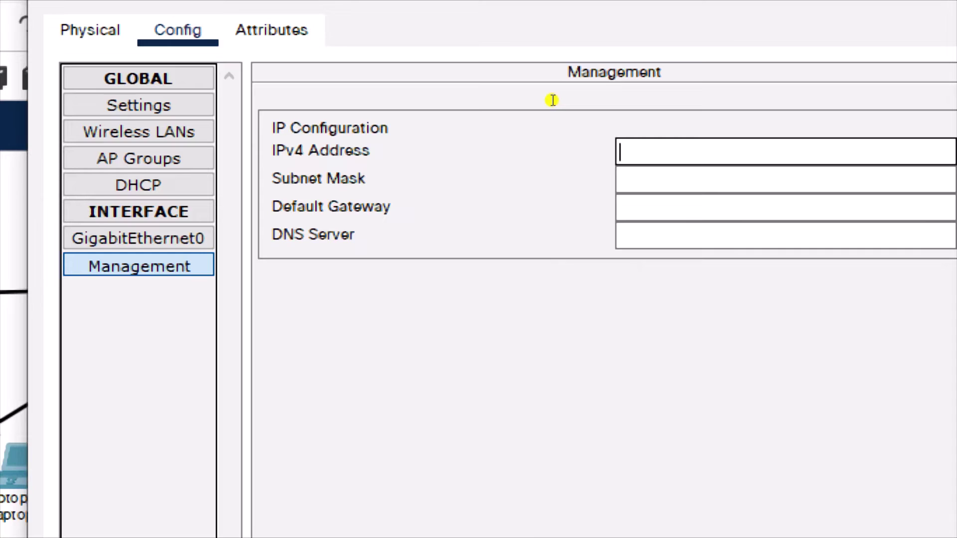
pyautogui.write('10.0.0.2')
pyautogui.press('Tab')
pyautogui.press('Tab')
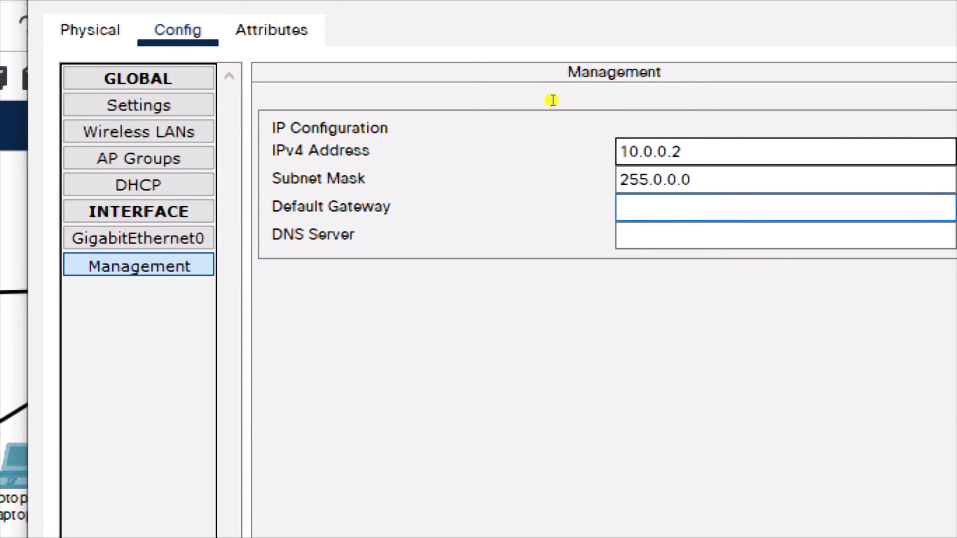
pyautogui.write('10.0.0.1')
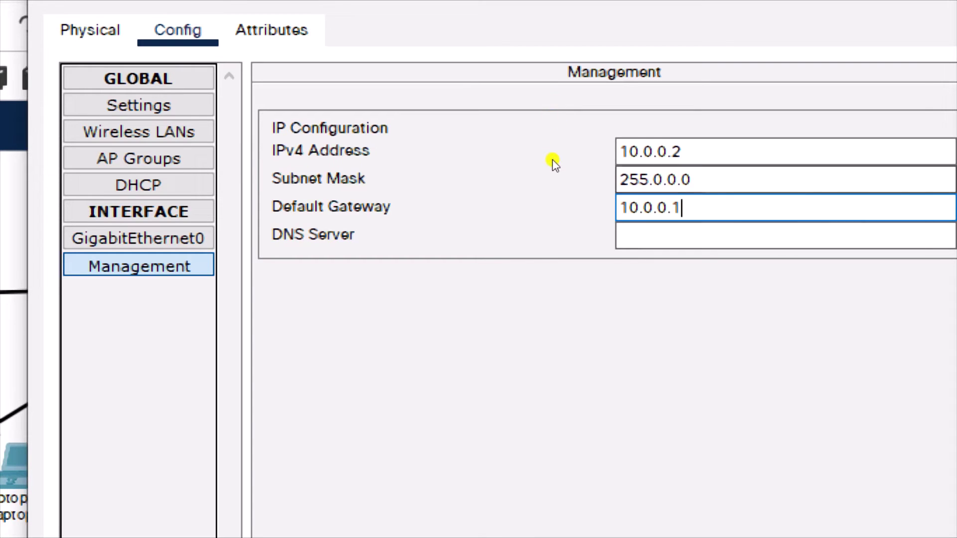
# Set the management interface's DNS server to 8.8.8.8 and close the controller's configuration window.
pyautogui.press('Tab')
pyautogui.hotkey('shift', 'F10')
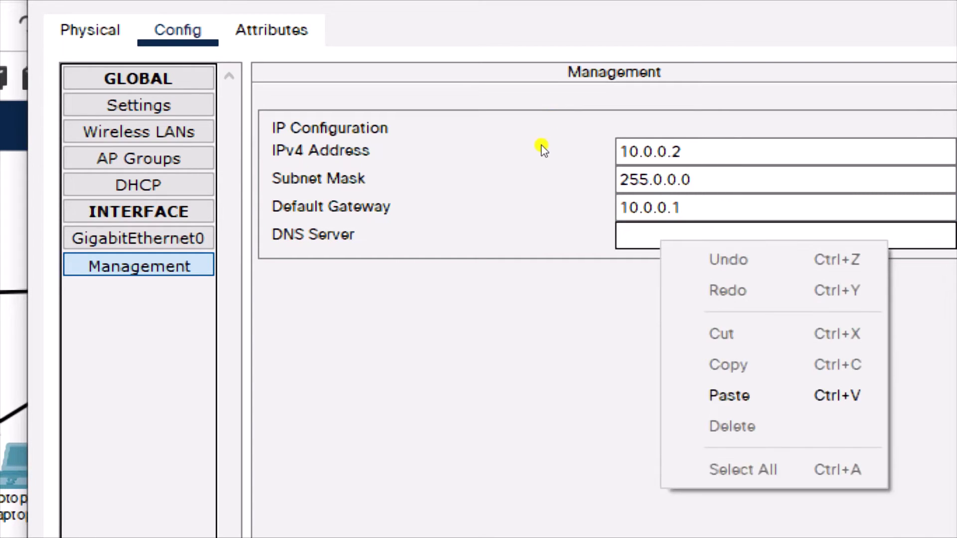
pyautogui.press('Escape')
pyautogui.write('8.,8.8')
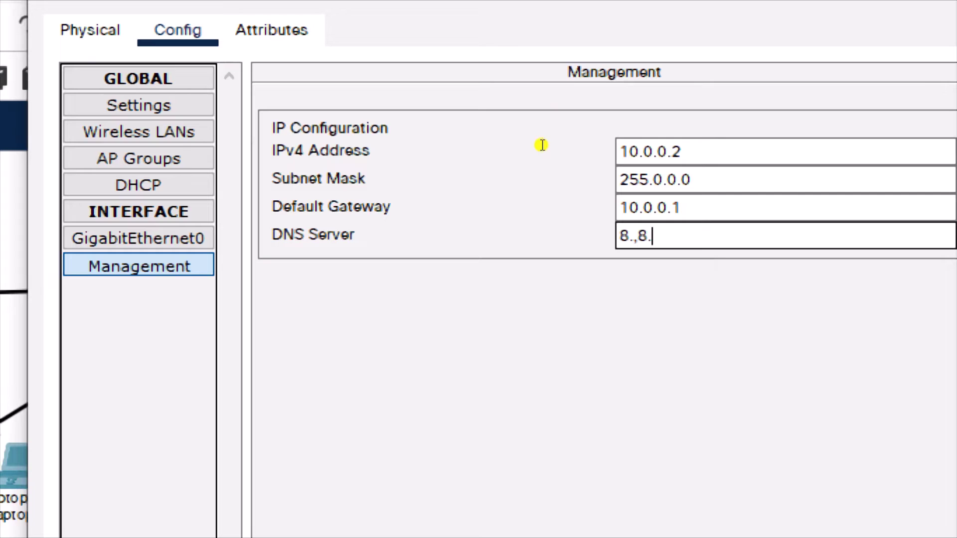
pyautogui.press('BackSpace')
pyautogui.press('BackSpace')
pyautogui.press('BackSpace')
pyautogui.write('8.8.8.8')
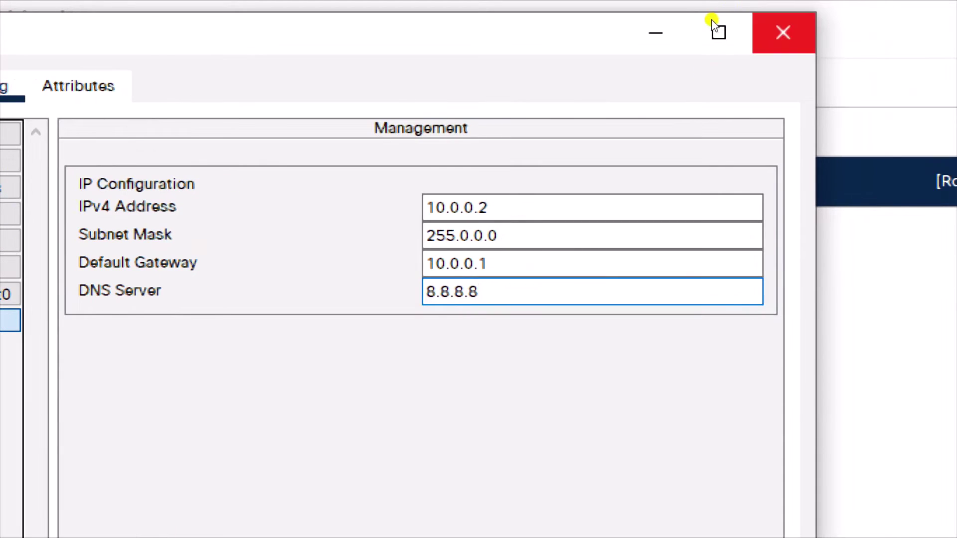
pyautogui.click(784, 32)
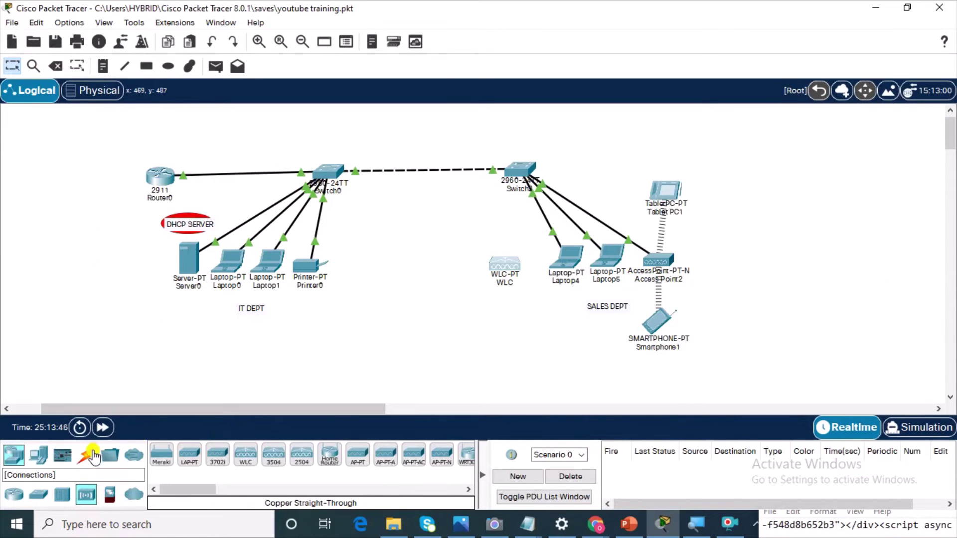
# Connect the WLC's GigabitEthernet0 to FastEthernet0/4 on the Sales switch with a copper straight-through cable, and move the WLC closer to Laptop4.
pyautogui.click(93, 455)
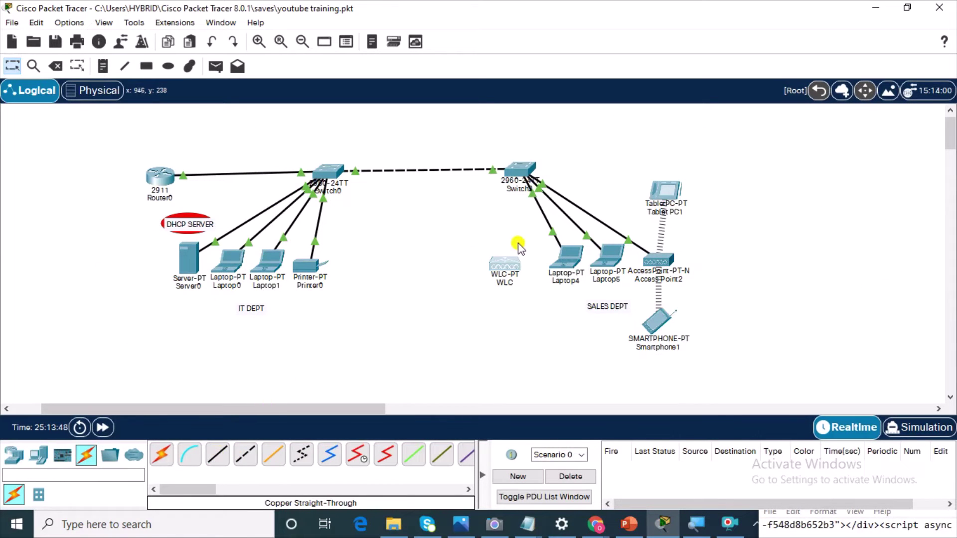
pyautogui.click(218, 454)
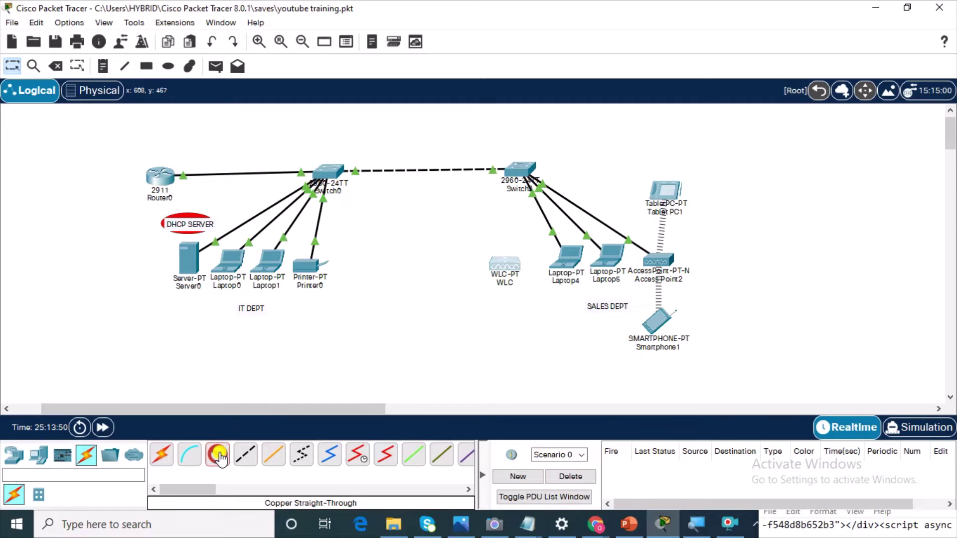
pyautogui.click(513, 267)
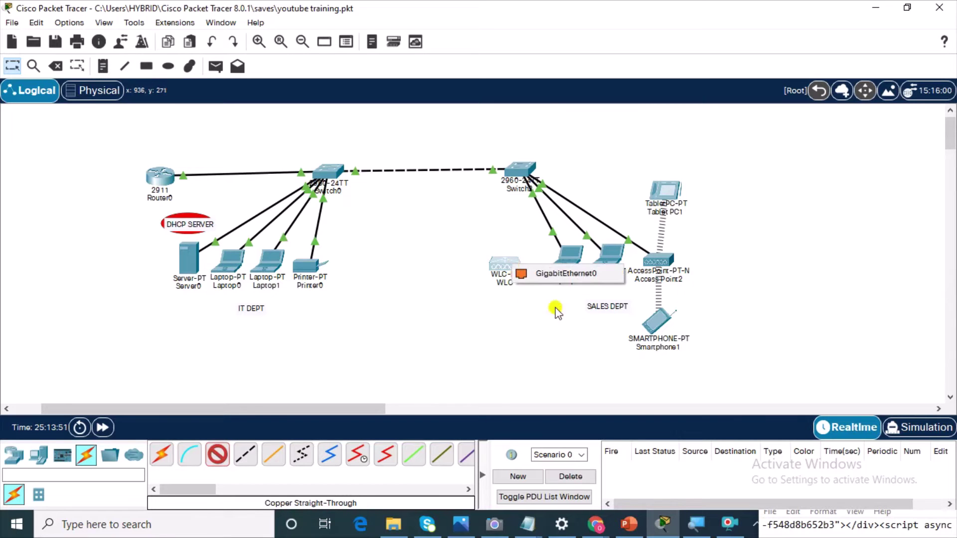
pyautogui.click(586, 282)
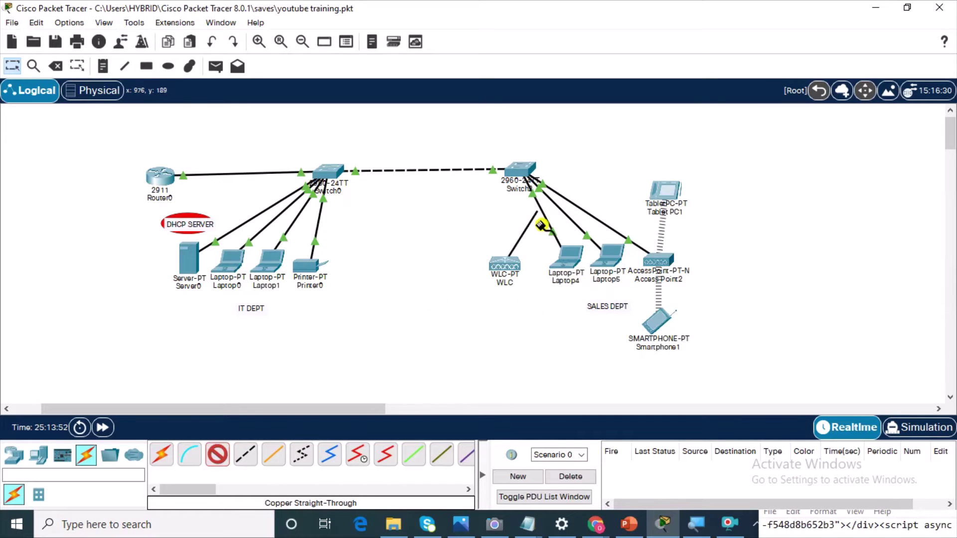
pyautogui.click(518, 173)
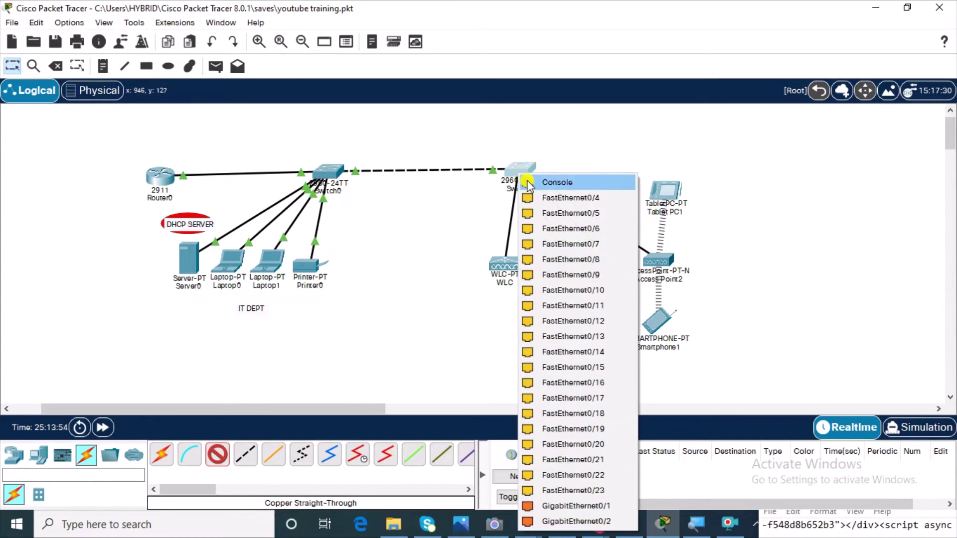
pyautogui.click(551, 197)
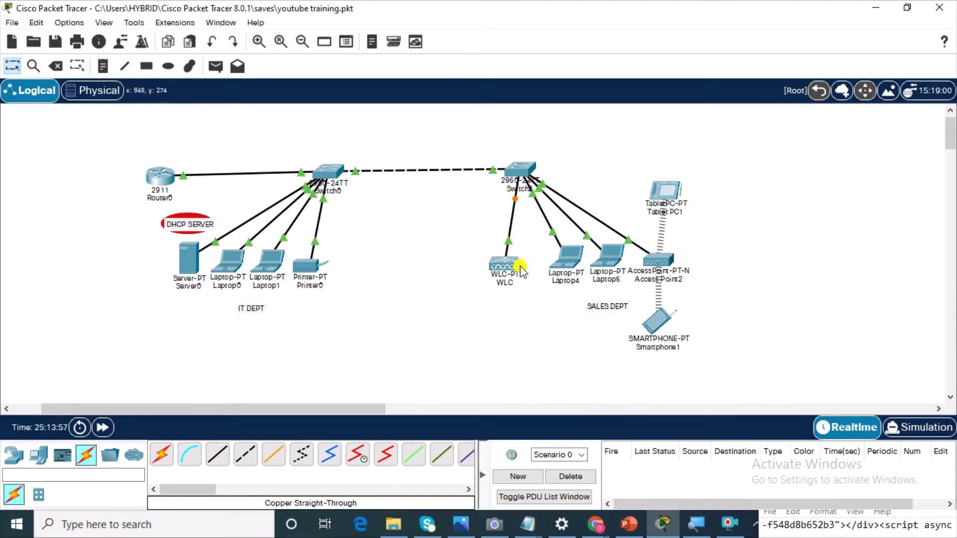
pyautogui.moveTo(513, 271); pyautogui.dragTo(538, 269)
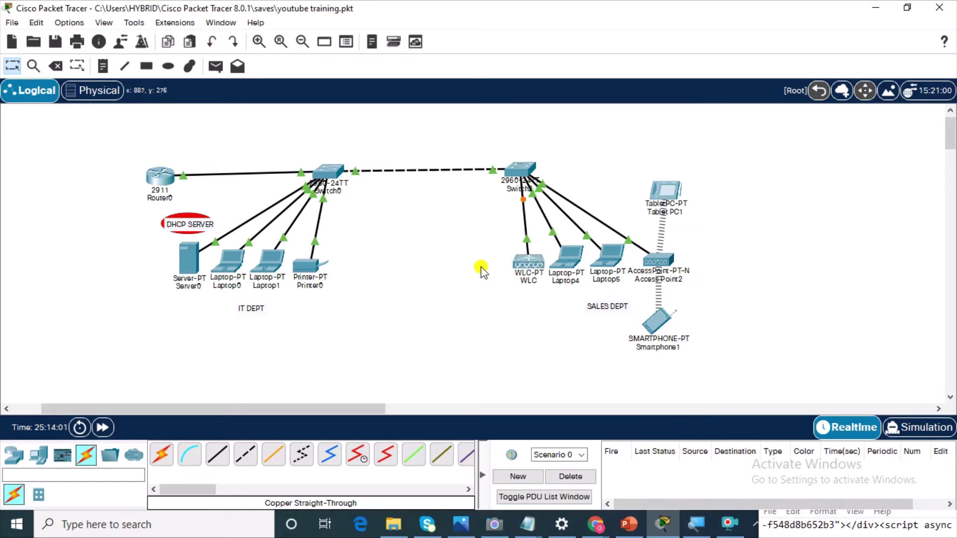
# Add a 3702i lightweight access point to the workspace between the IT and Sales departments.
pyautogui.click(14, 455)
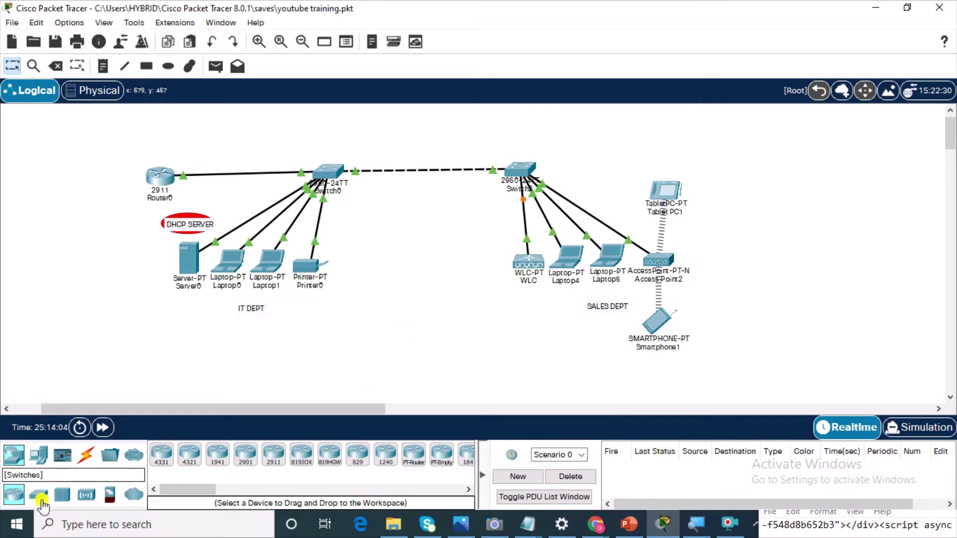
pyautogui.click(86, 496)
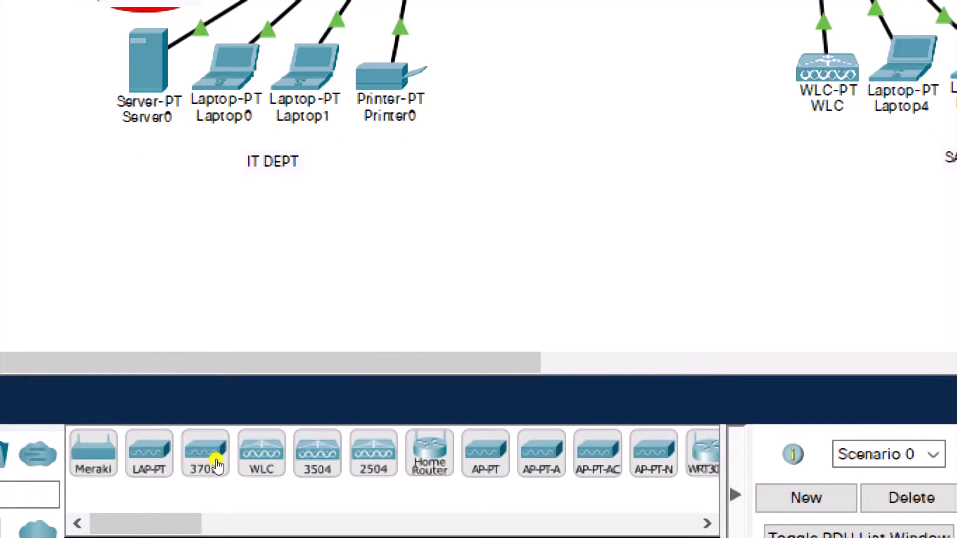
pyautogui.click(220, 468)
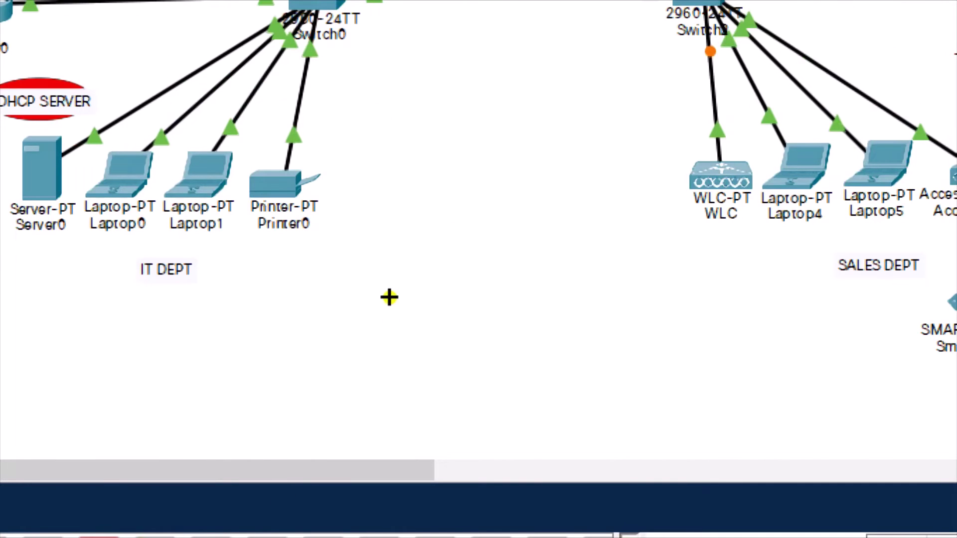
pyautogui.click(389, 297)
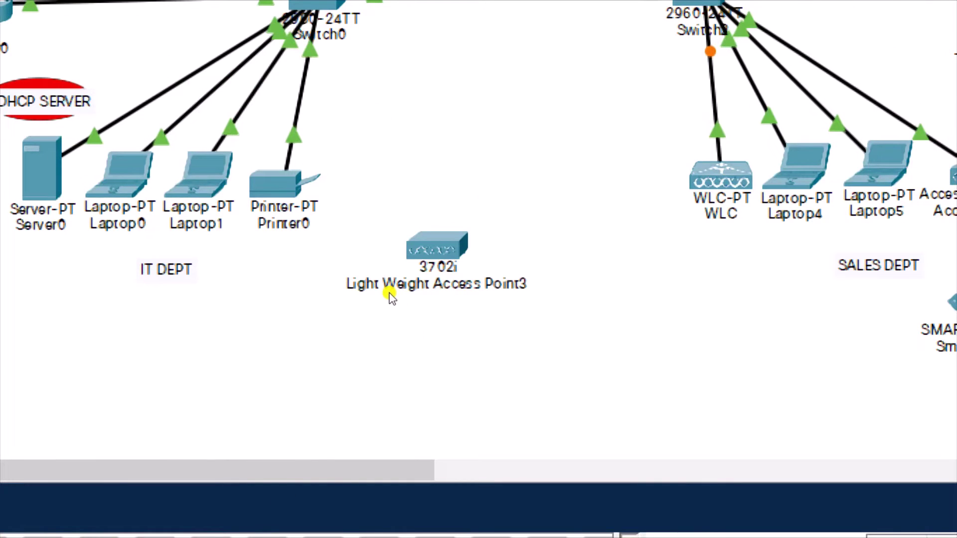
# Plug the ACCESS_POINT_POWER_ADAPTER module into the power port of the new 3702i access point.
pyautogui.click(391, 296)
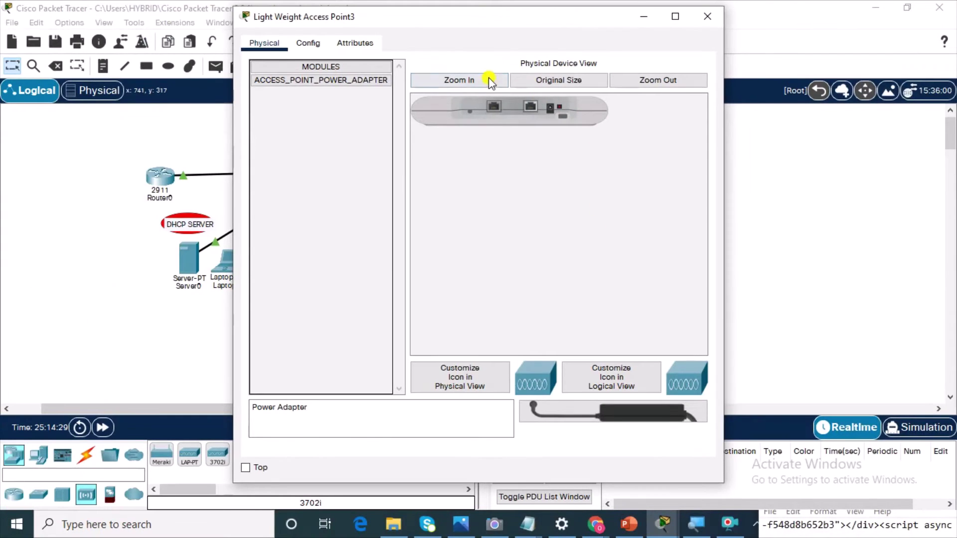
pyautogui.click(487, 79)
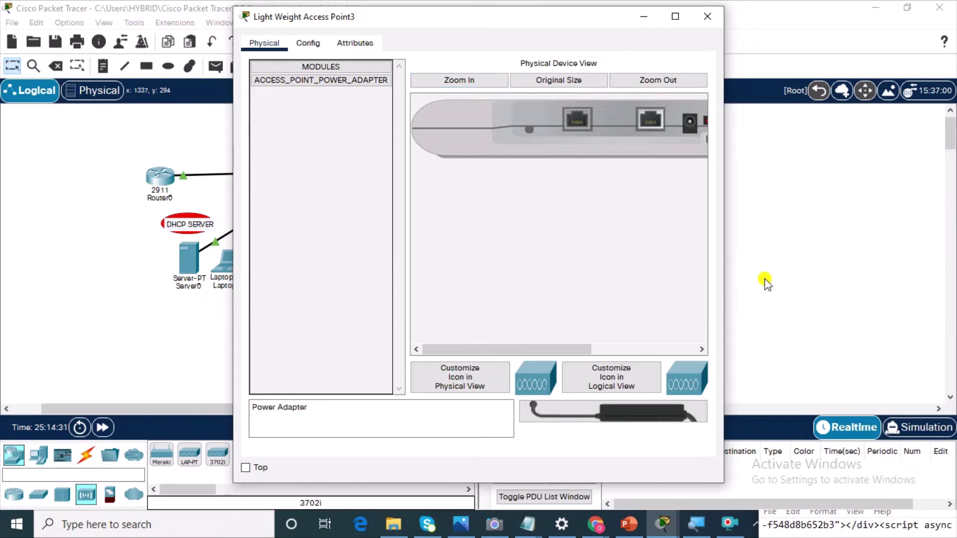
pyautogui.moveTo(513, 350); pyautogui.dragTo(555, 354)
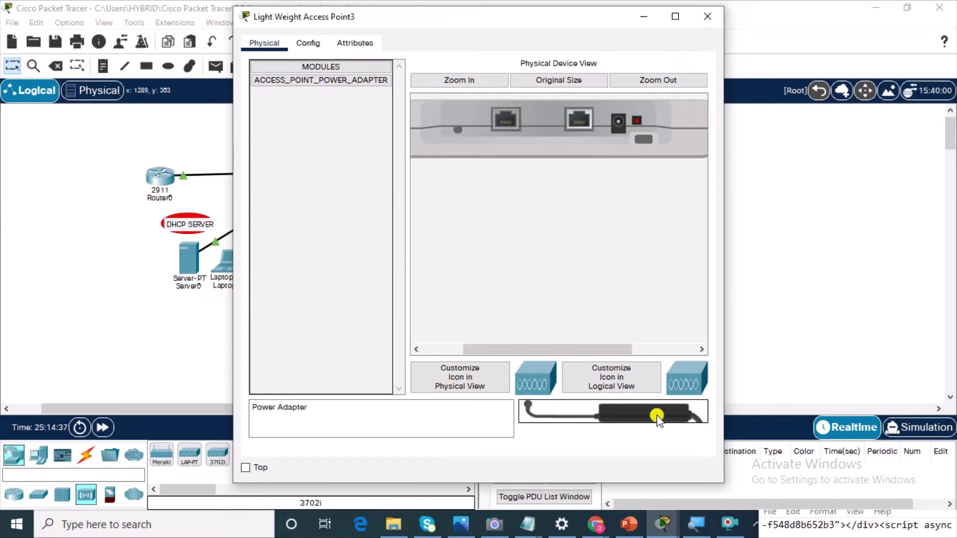
pyautogui.moveTo(657, 416); pyautogui.dragTo(618, 119)
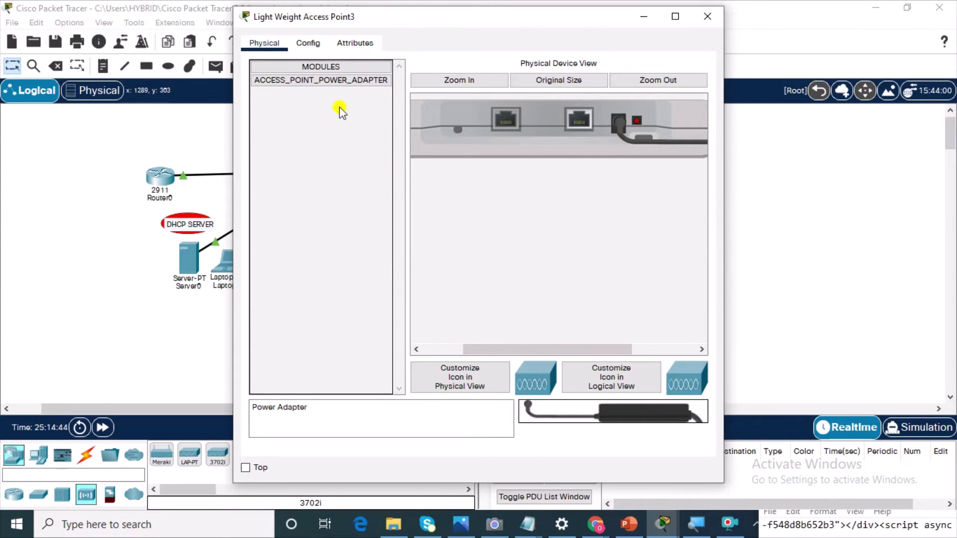
# Change the access point's display name to LWAP in its global settings.
pyautogui.click(319, 45)
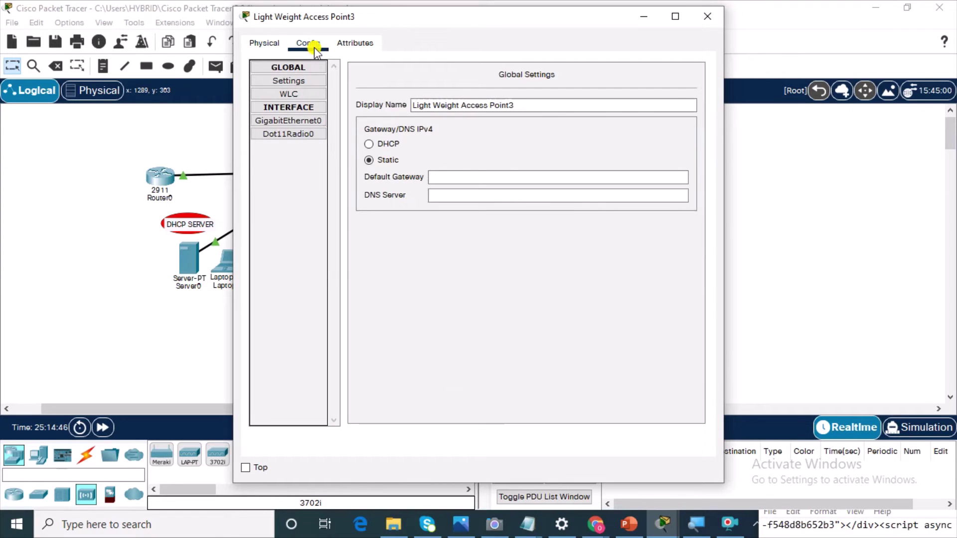
pyautogui.moveTo(522, 100); pyautogui.dragTo(397, 106)
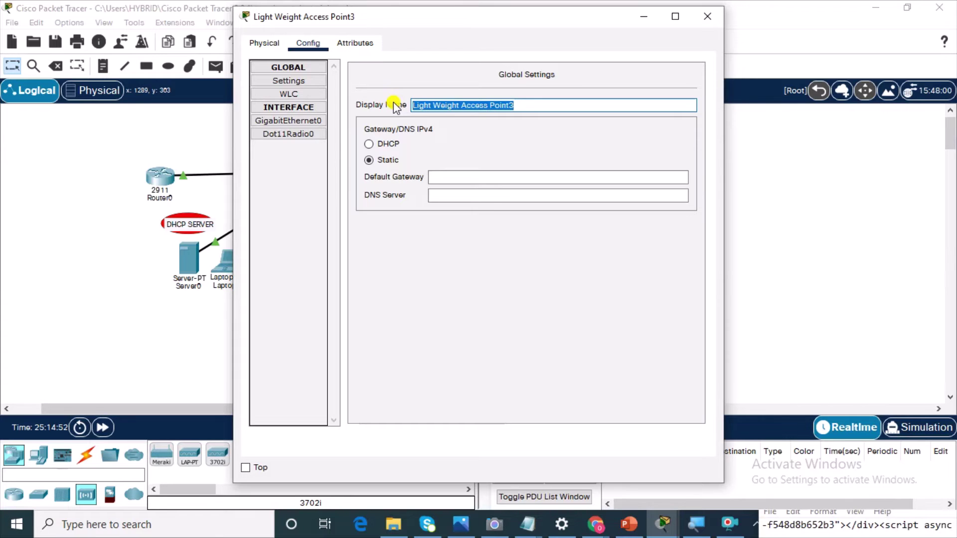
pyautogui.write('AP')
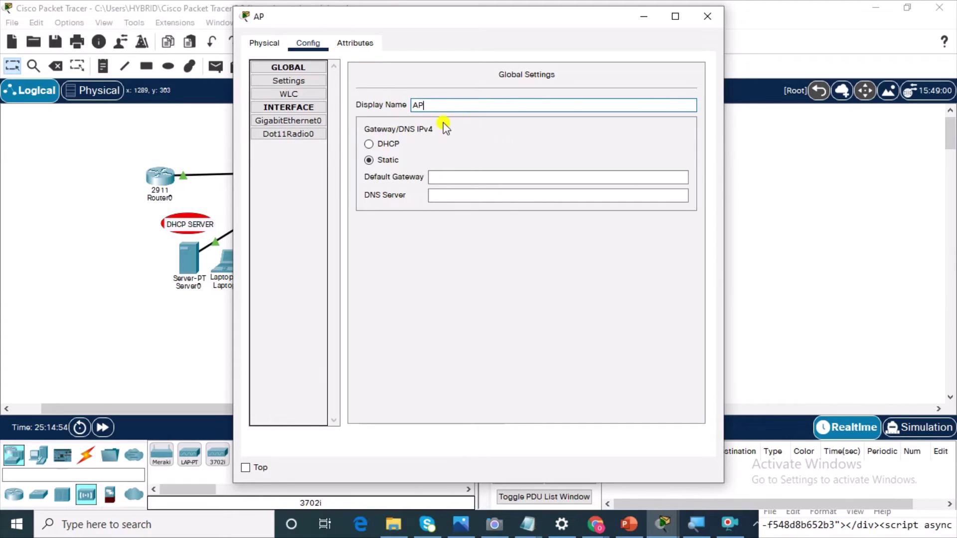
pyautogui.press('BackSpace')
pyautogui.press('BackSpace')
pyautogui.write('AP')
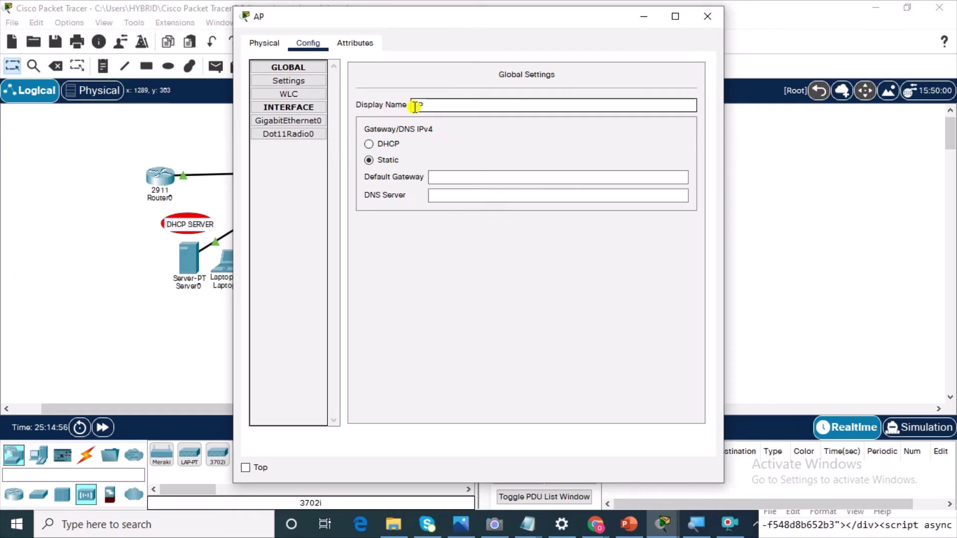
pyautogui.click(413, 105)
pyautogui.write('LW')
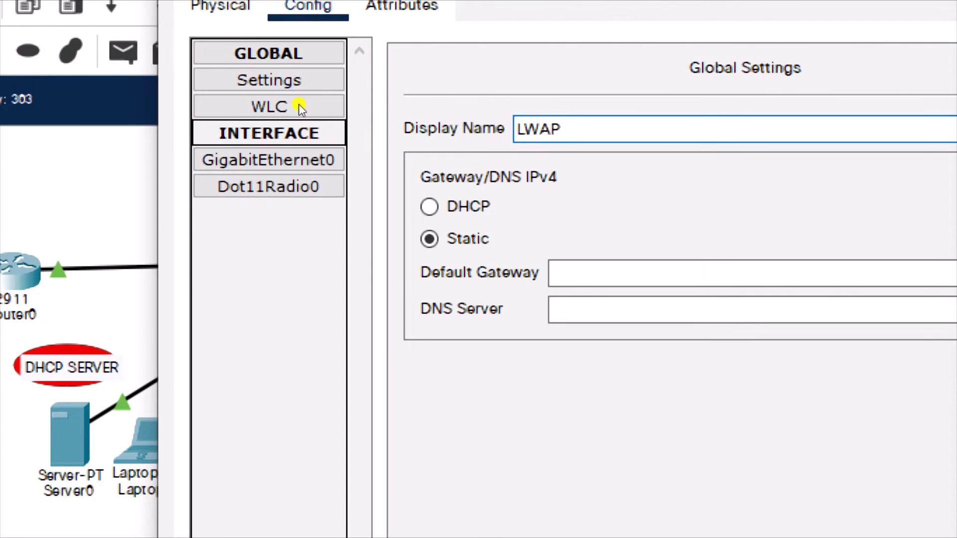
# Set the LWAP's primary controller address to 10.0.0.2.
pyautogui.click(298, 105)
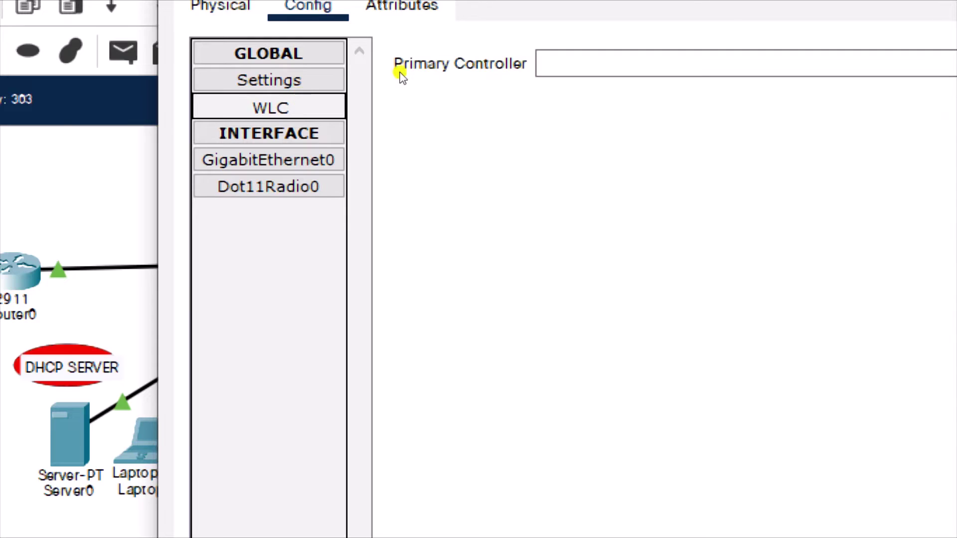
pyautogui.press('Tab')
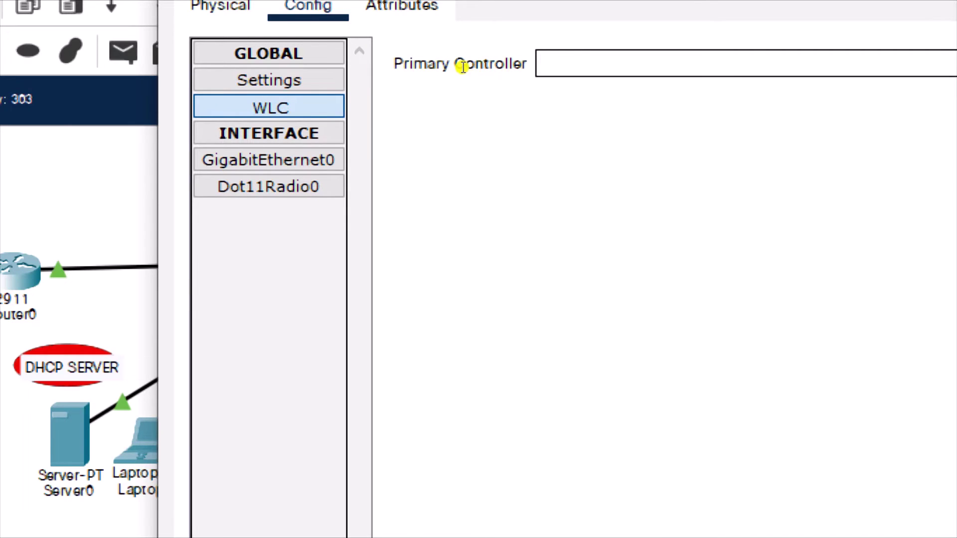
pyautogui.write('10.0.0.2')
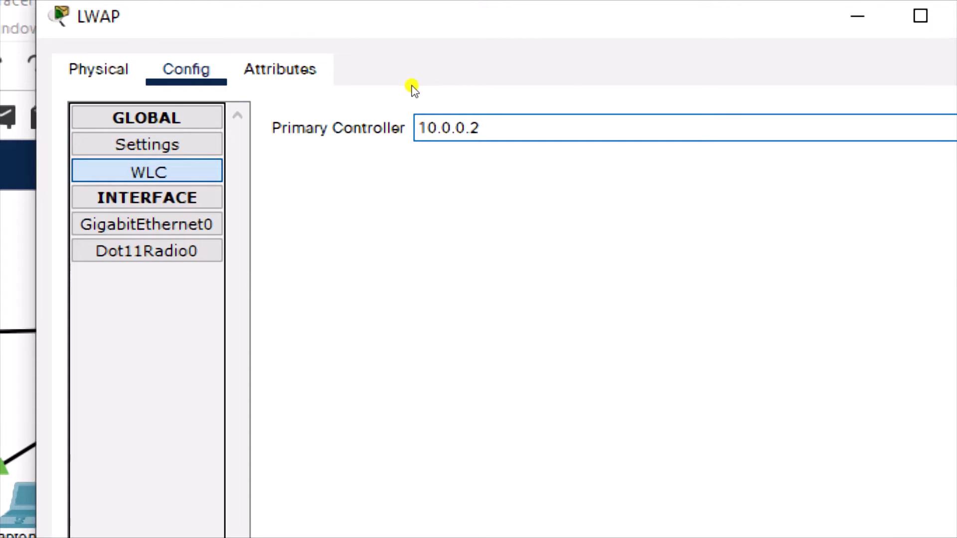
# Switch the IP configuration of the LWAP's GigabitEthernet0 interface to DHCP.
pyautogui.press('Up')
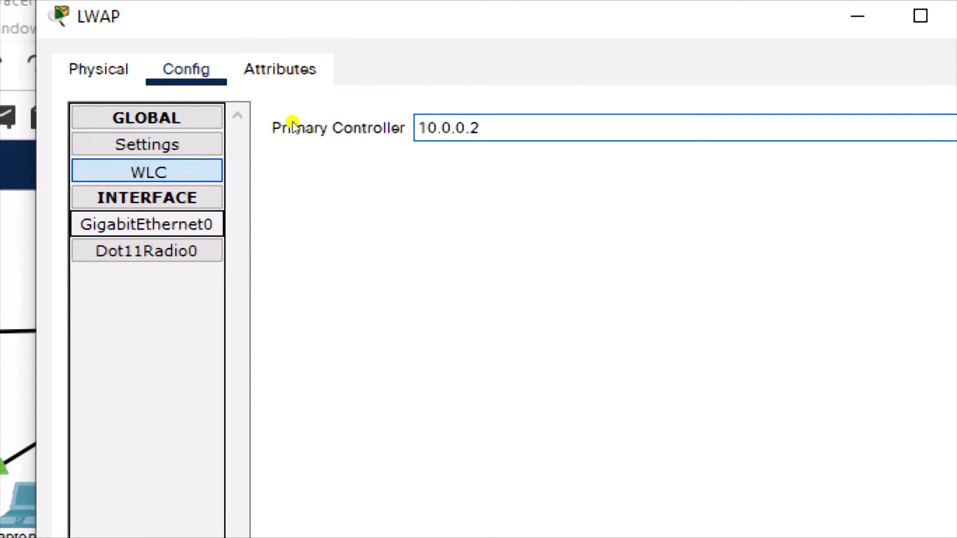
pyautogui.press('space')
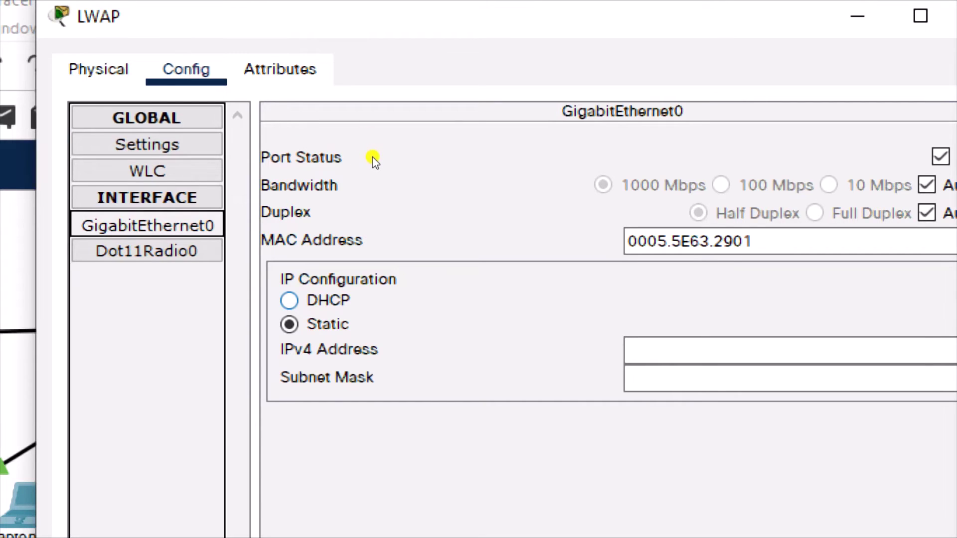
pyautogui.press('space')
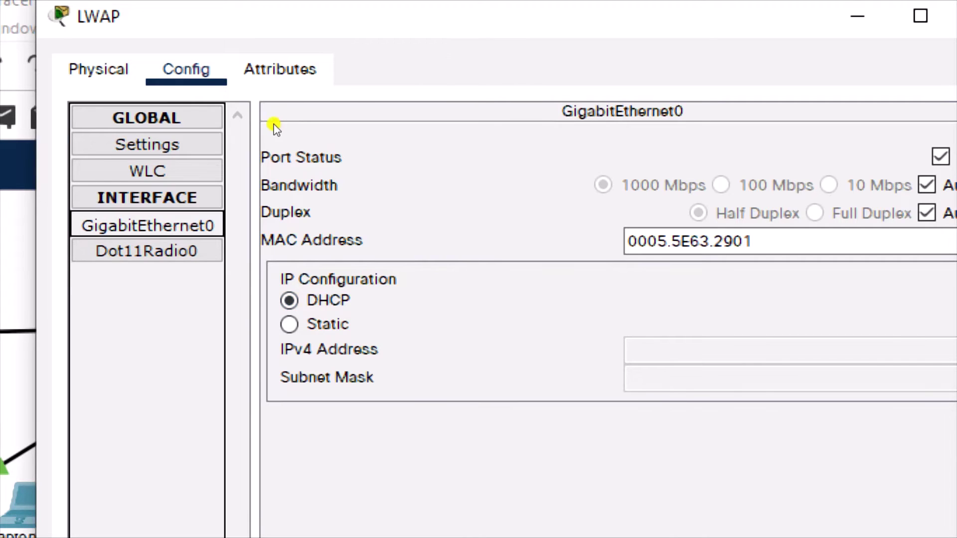
# Examine the port status and coverage range of the LWAP's Dot11Radio0 interface.
pyautogui.press('Up')
pyautogui.press('Up')
pyautogui.press('Up')
pyautogui.press('Down')
pyautogui.press('Down')
pyautogui.press('Down')
pyautogui.press('Up')
pyautogui.press('Up')
pyautogui.press('Up')
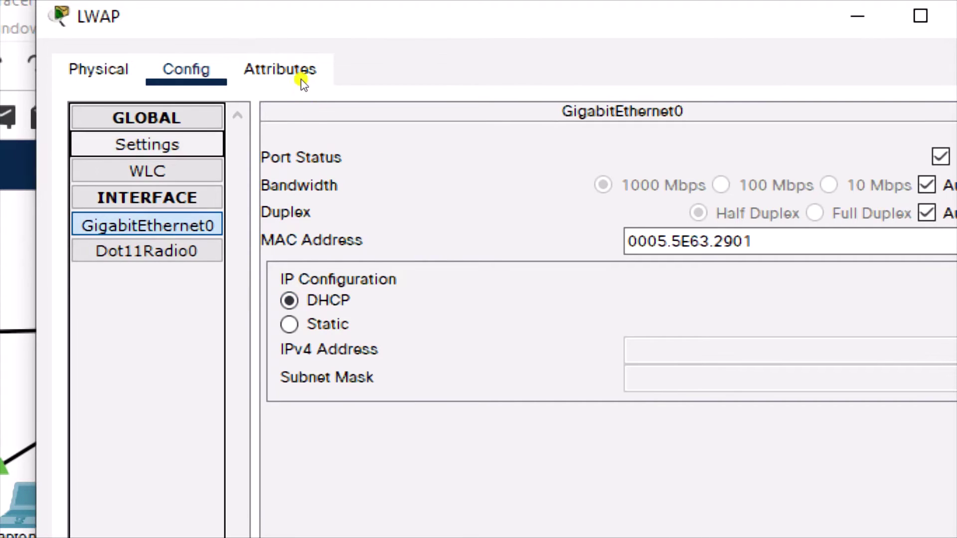
pyautogui.press('Left')
pyautogui.press('Down')
pyautogui.press('Down')
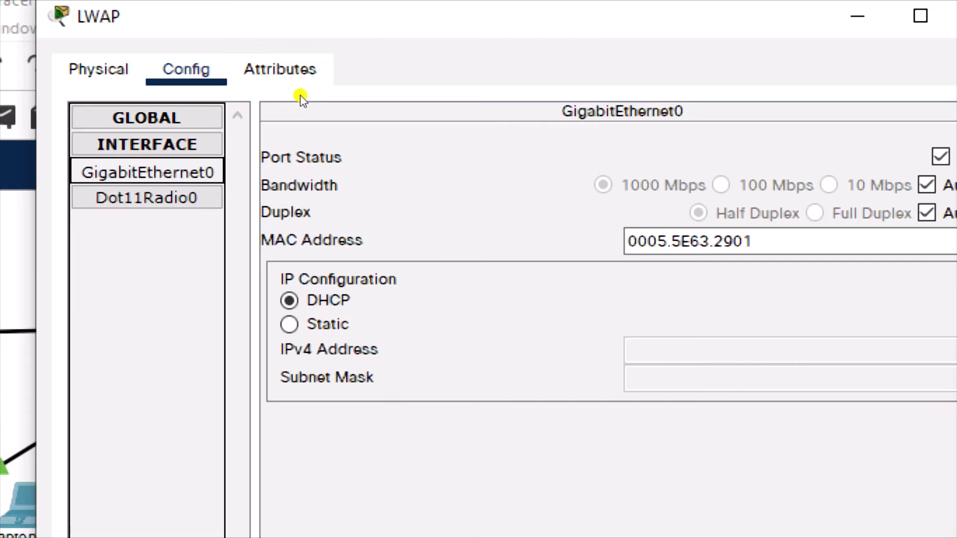
pyautogui.press('Down')
pyautogui.press('space')
pyautogui.press('Up')
pyautogui.press('Up')
pyautogui.press('Left')
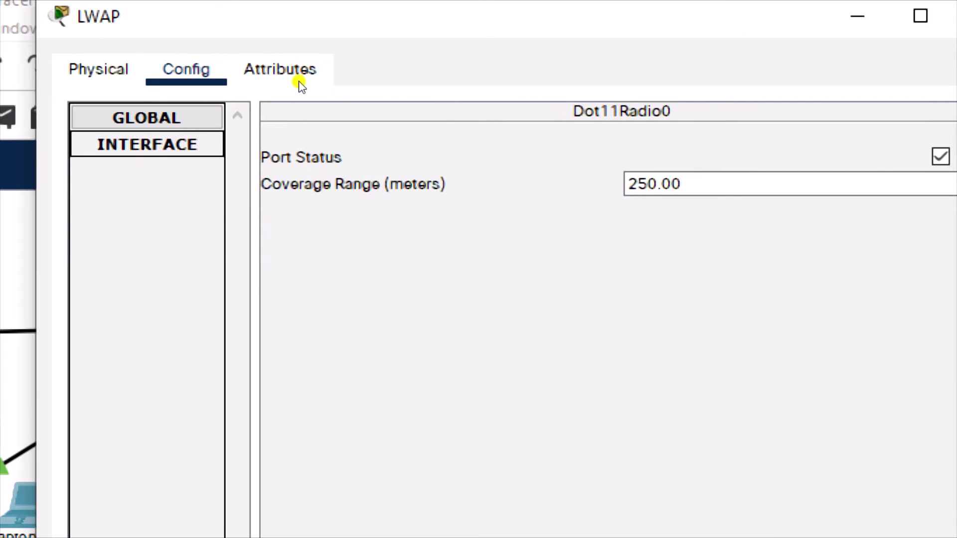
# Set the LWAP's global Gateway/DNS IPv4 option to DHCP and close its configuration window.
pyautogui.press('Up')
pyautogui.press('Right')
pyautogui.press('Down')
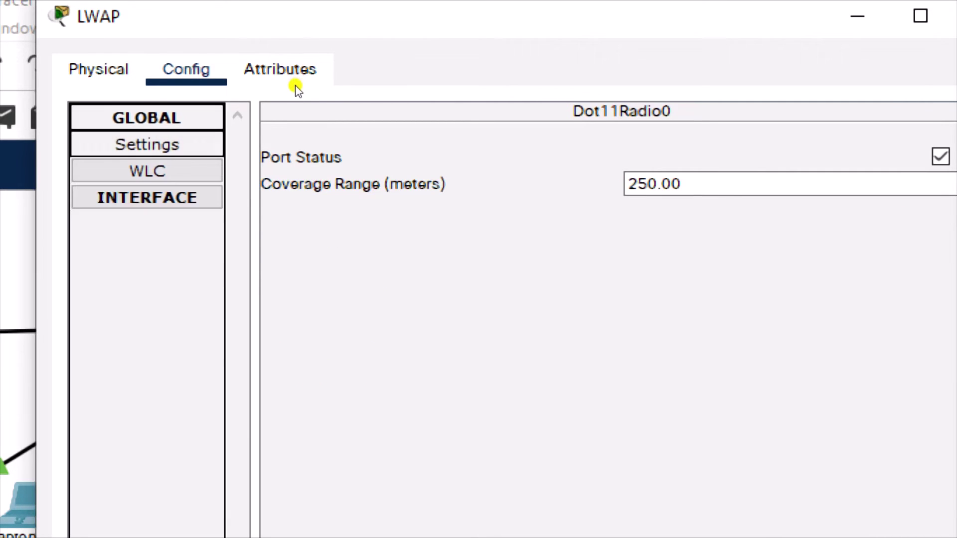
pyautogui.press('space')
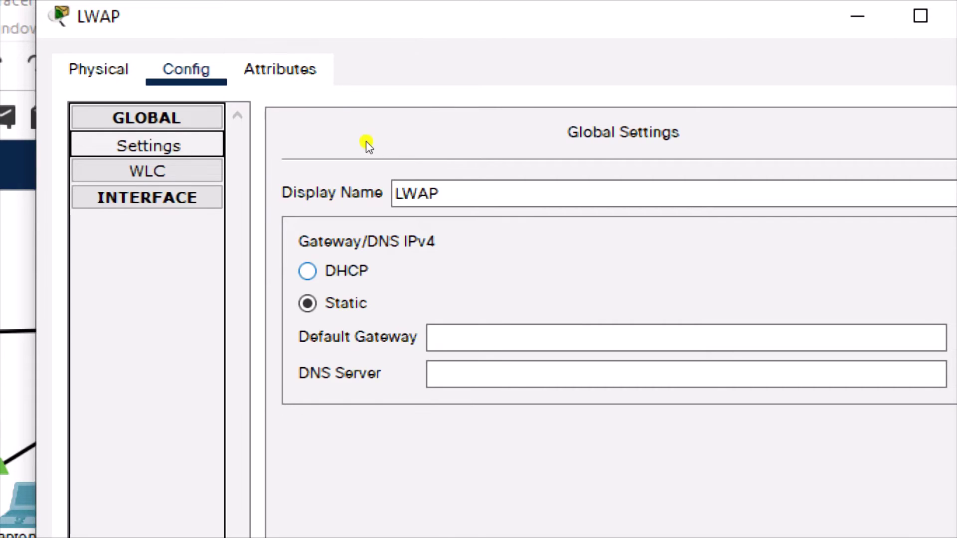
pyautogui.press('space')
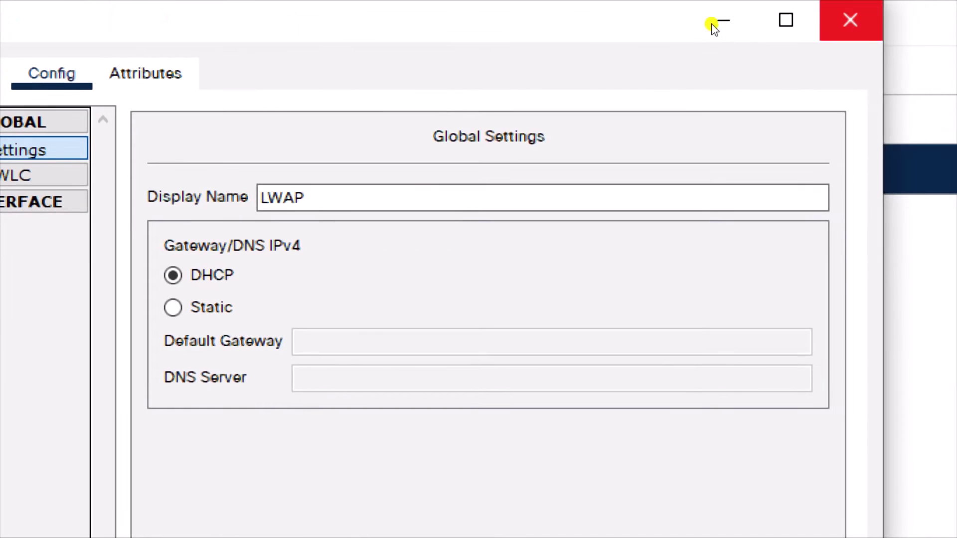
pyautogui.click(707, 21)
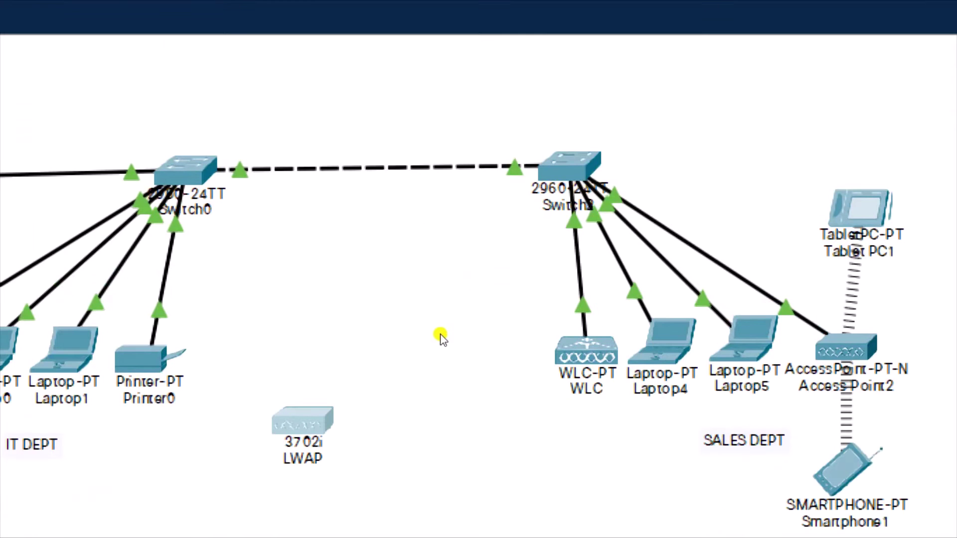
# Move the LWAP beside the WLC and connect it to the Sales switch with a copper straight-through cable.
pyautogui.moveTo(303, 420); pyautogui.dragTo(466, 369)
pyautogui.moveTo(463, 272); pyautogui.dragTo(483, 264)
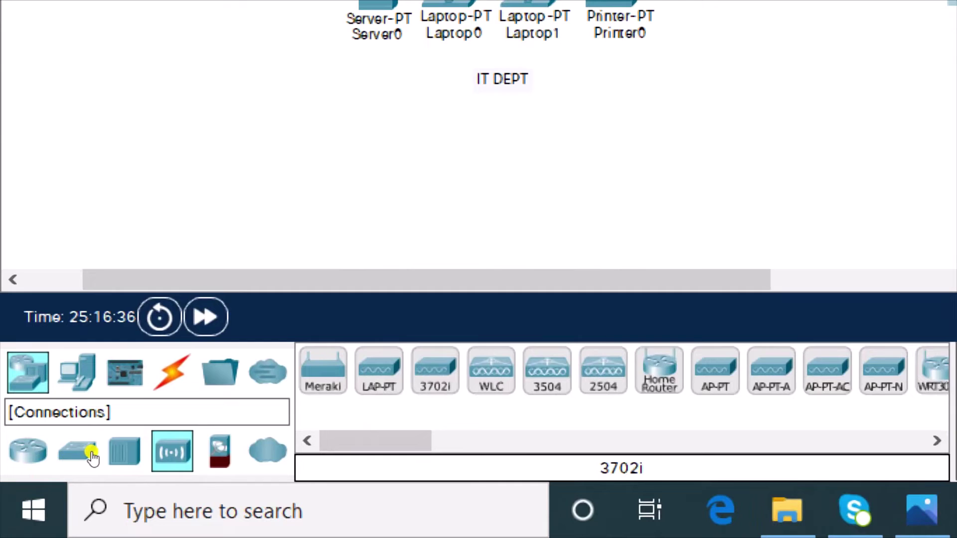
pyautogui.click(172, 372)
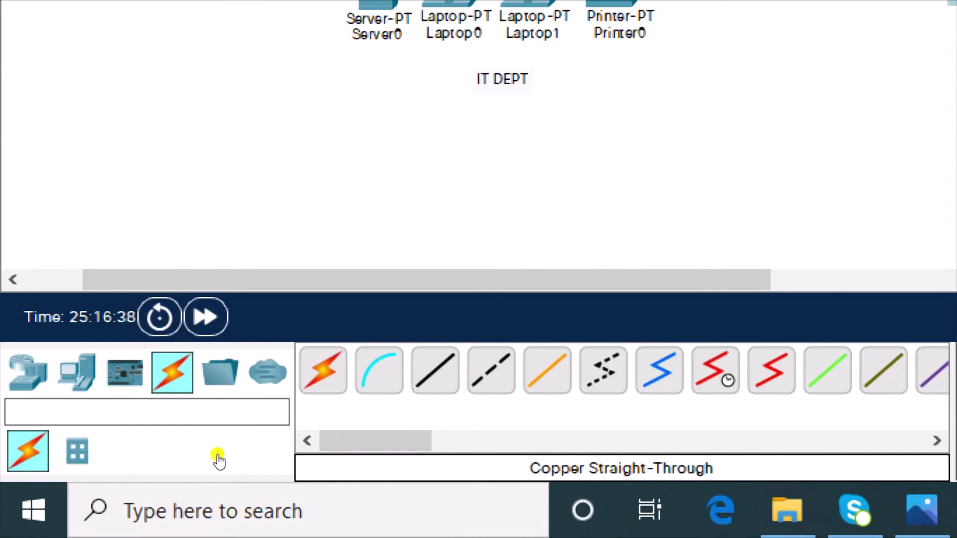
pyautogui.click(435, 371)
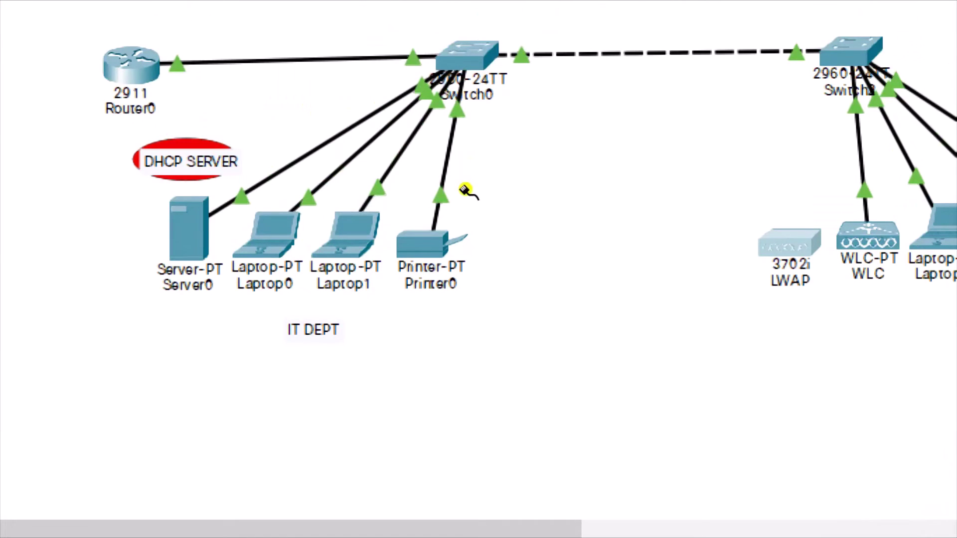
pyautogui.click(490, 271)
pyautogui.click(516, 279)
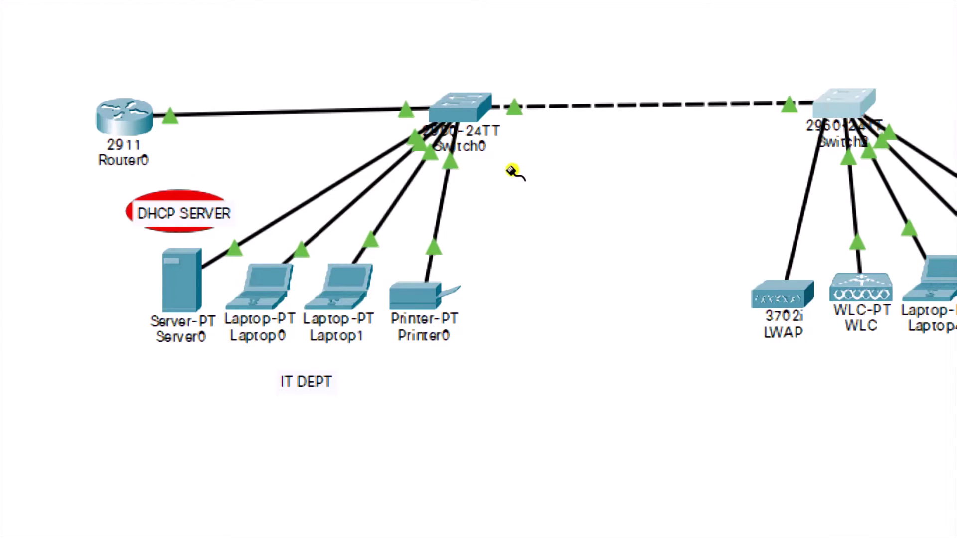
pyautogui.click(515, 171)
pyautogui.press('Return')
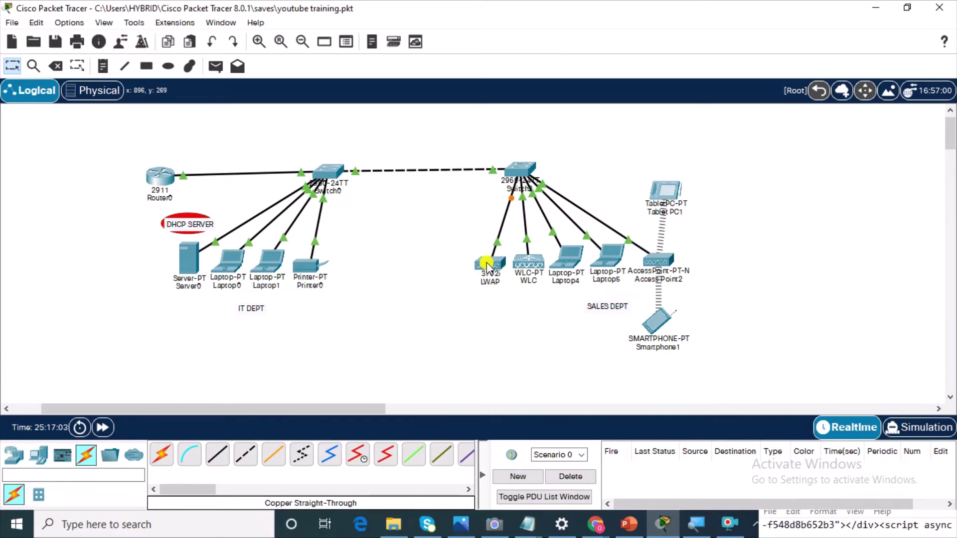
pyautogui.moveTo(487, 264)
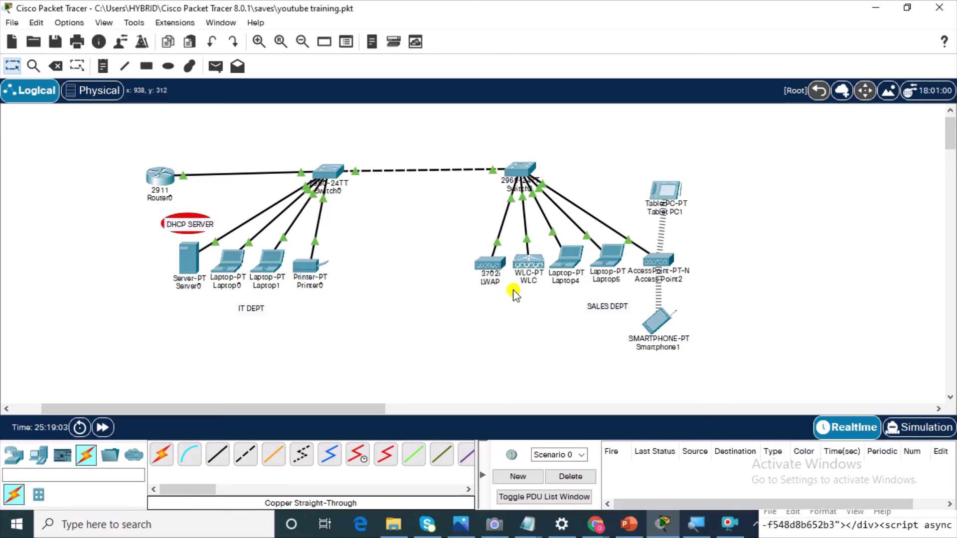
# Add a TabletPC-PT end device to the workspace just below the LWAP.
pyautogui.click(49, 457)
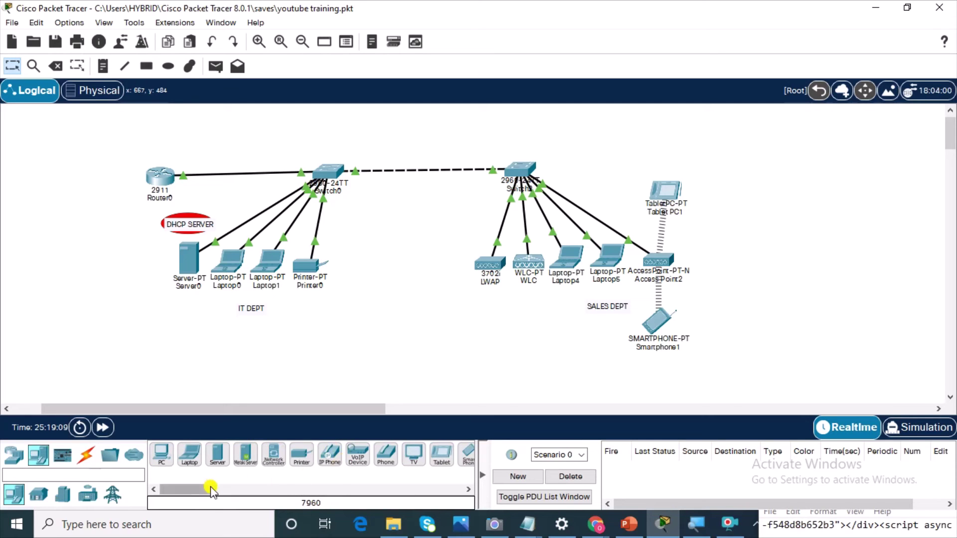
pyautogui.moveTo(208, 491); pyautogui.dragTo(231, 490)
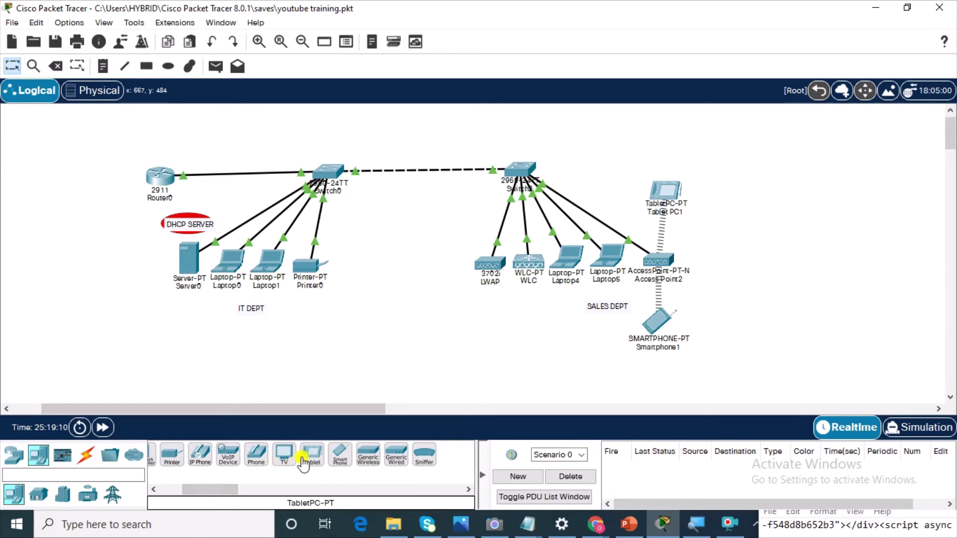
pyautogui.moveTo(306, 461); pyautogui.dragTo(493, 325)
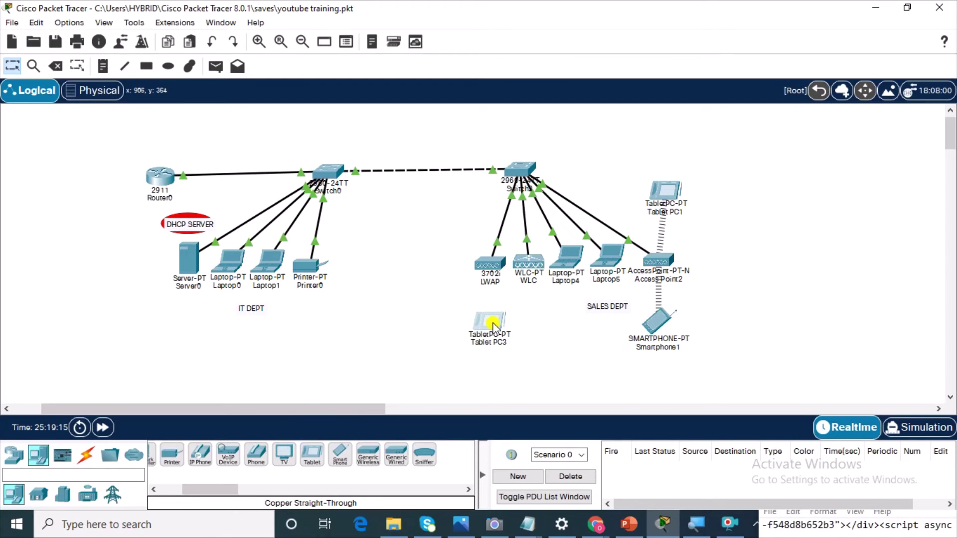
# Set the SSID of Tablet PC3's Wireless0 interface to SALES_STAFF.
pyautogui.click(493, 325)
pyautogui.click(355, 46)
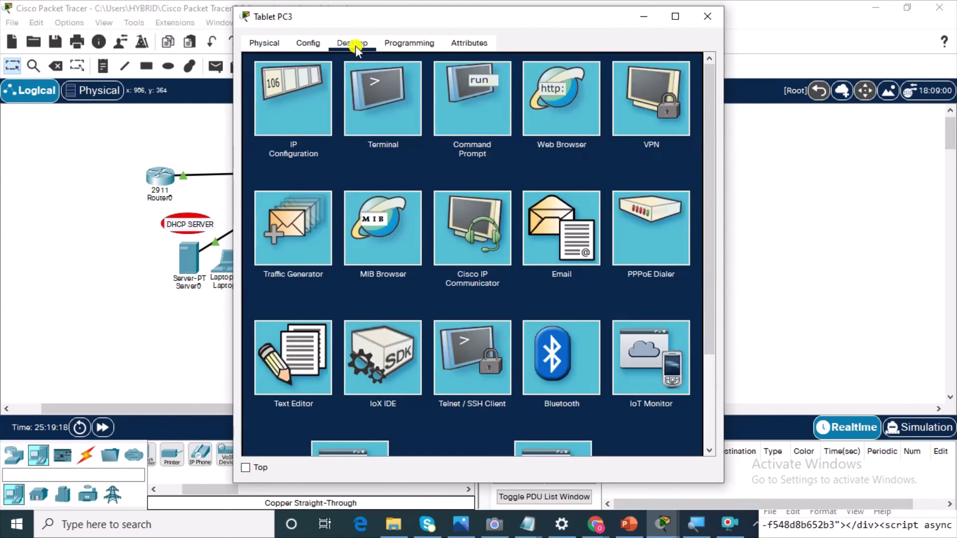
pyautogui.click(314, 50)
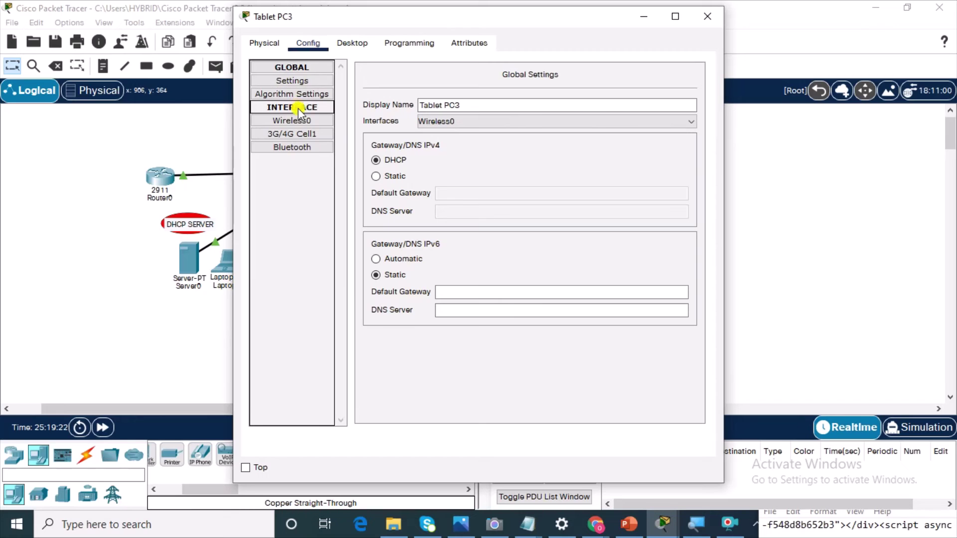
pyautogui.click(304, 121)
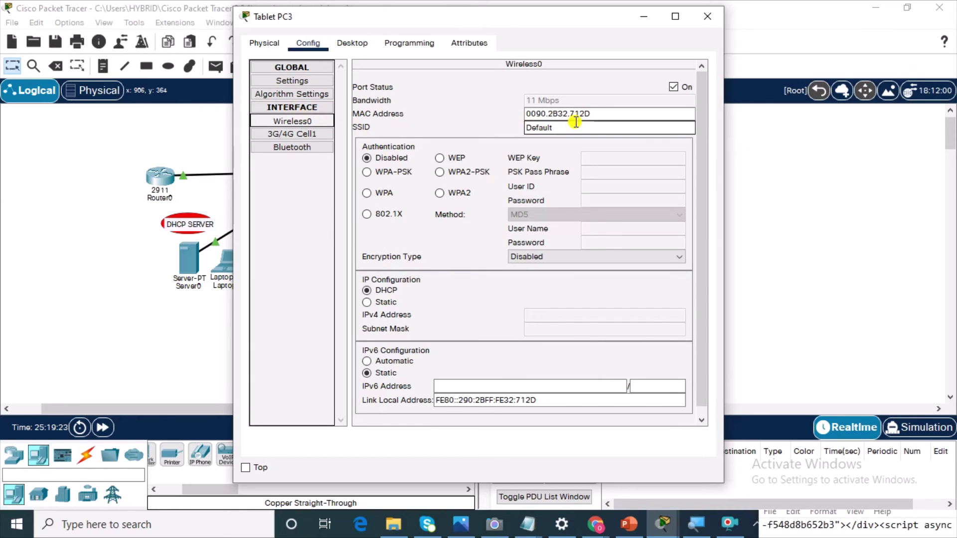
pyautogui.moveTo(553, 127); pyautogui.dragTo(506, 127)
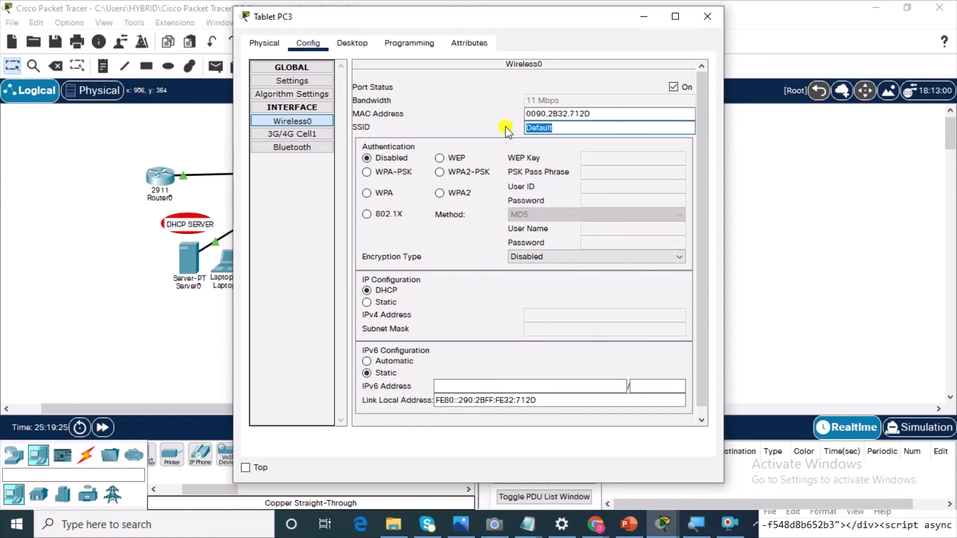
pyautogui.write('SALES')
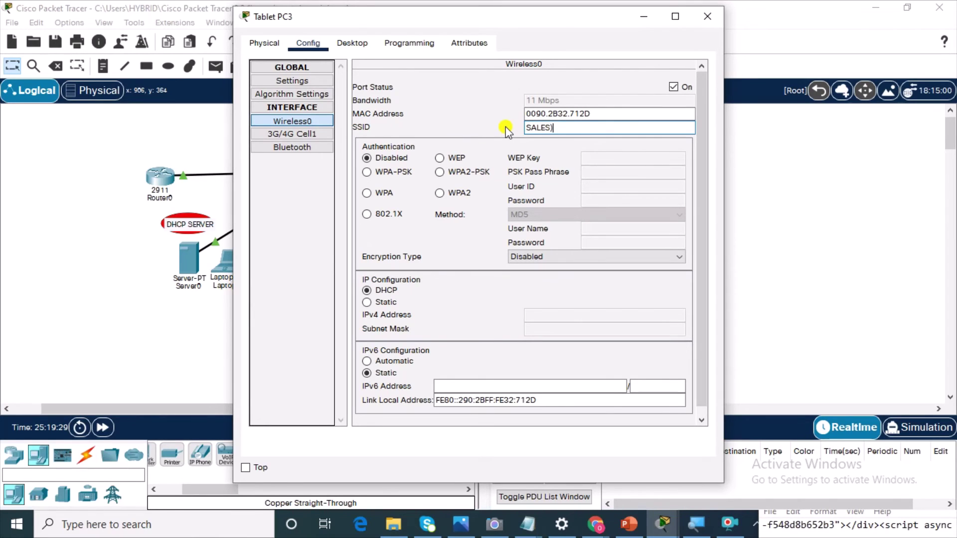
pyautogui.write('_STAFF')
pyautogui.press('Return')
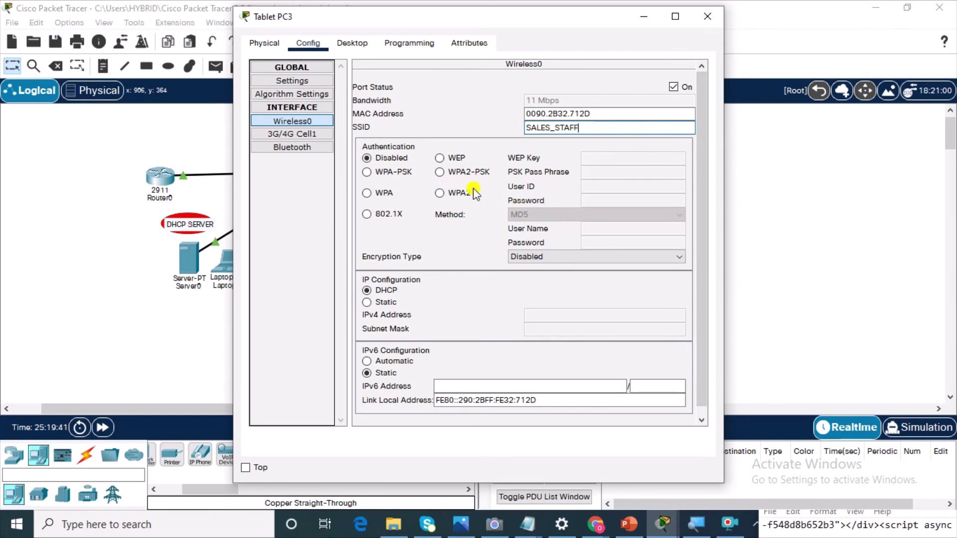
# Set Tablet PC3's wireless authentication to WPA2-PSK, enter the PSK pass phrase, and close its configuration window.
pyautogui.click(440, 173)
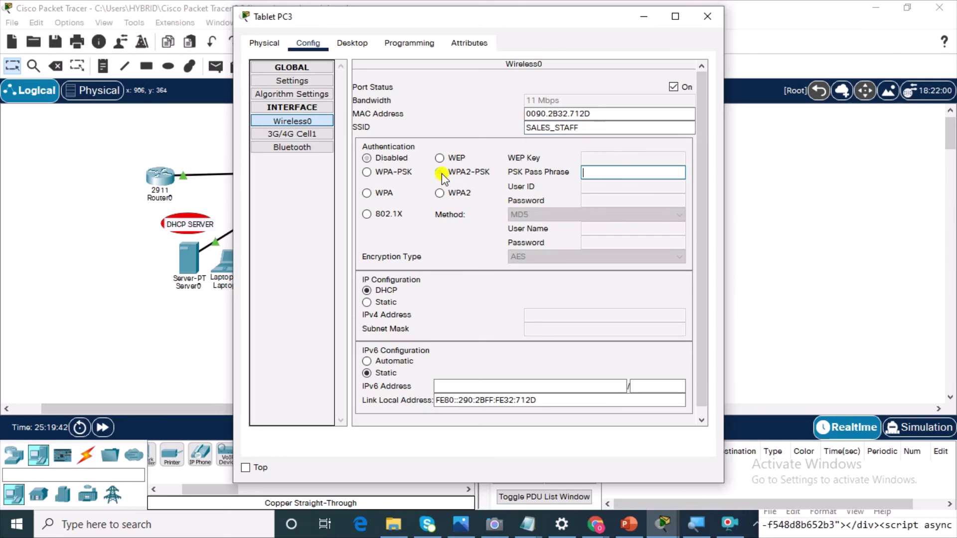
pyautogui.click(632, 176)
pyautogui.write('ci')
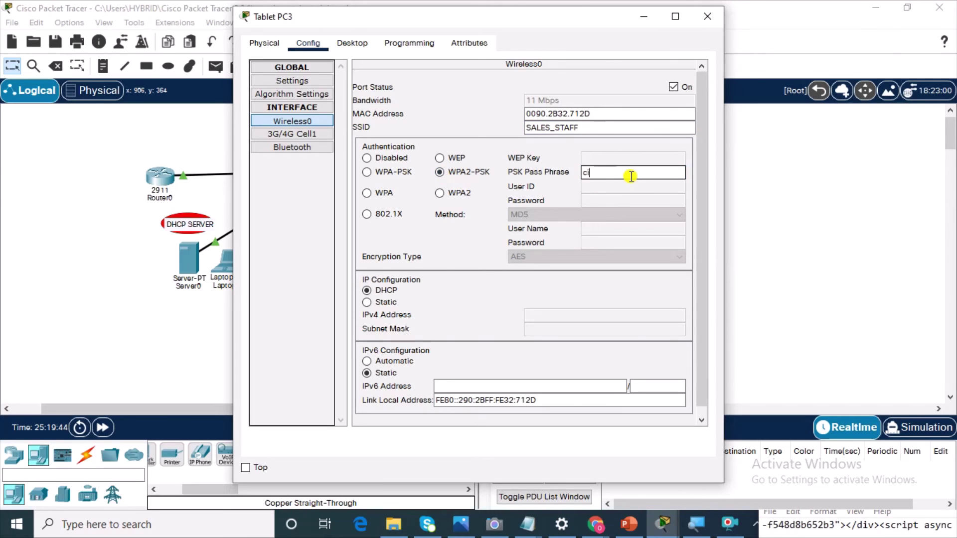
pyautogui.write('scoabc')
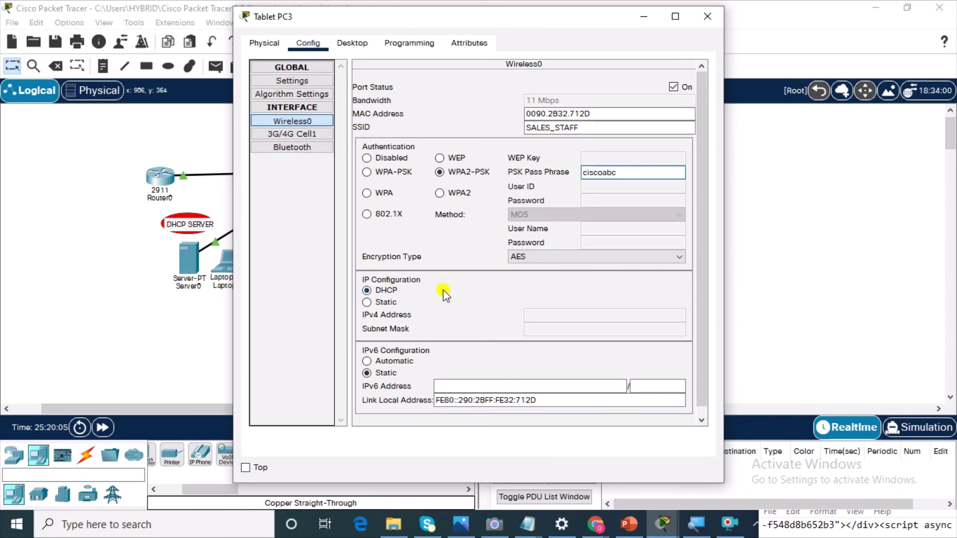
pyautogui.click(705, 22)
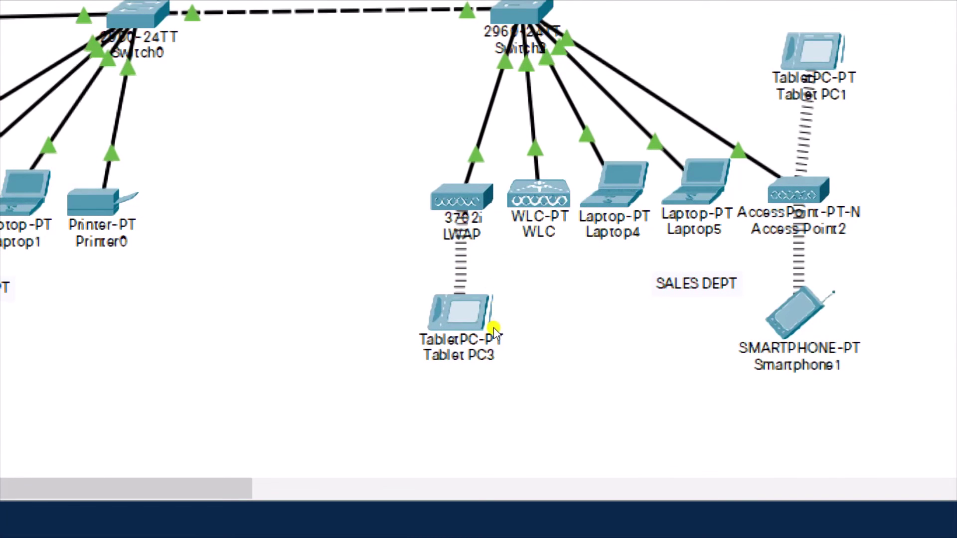
# Return to Packet Tracer and request a fresh DHCP address for Tablet PC3 by switching its IPv4 configuration to Static and back to DHCP.
pyautogui.moveTo(493, 330)
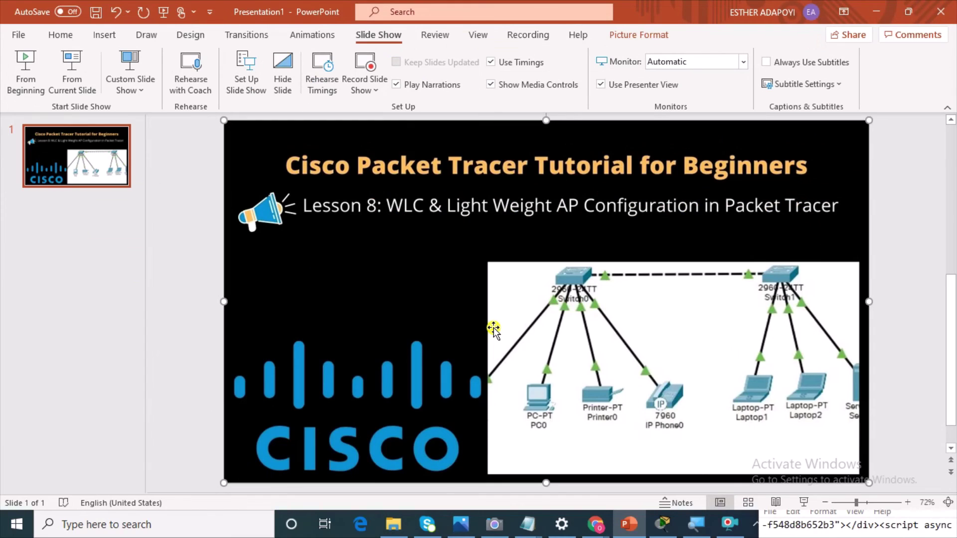
pyautogui.click(665, 525)
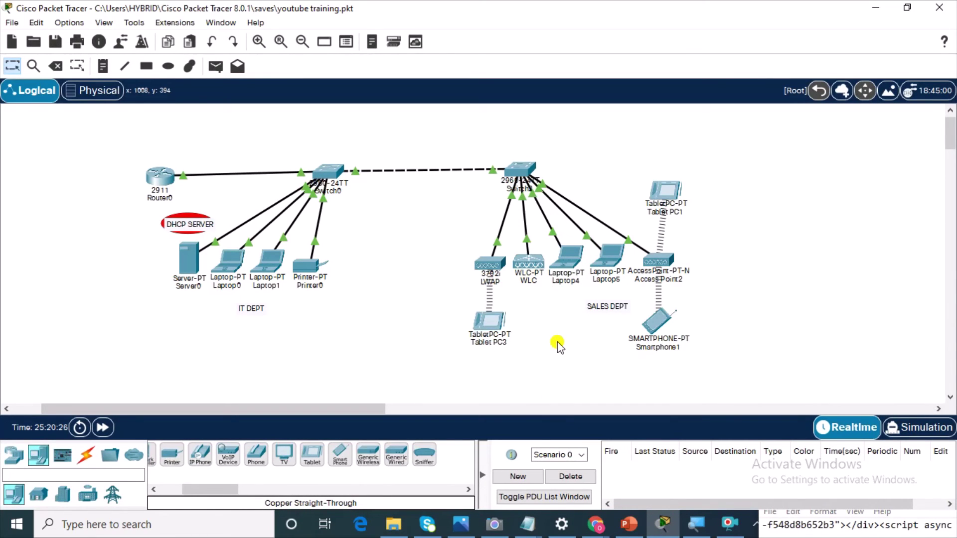
pyautogui.click(491, 323)
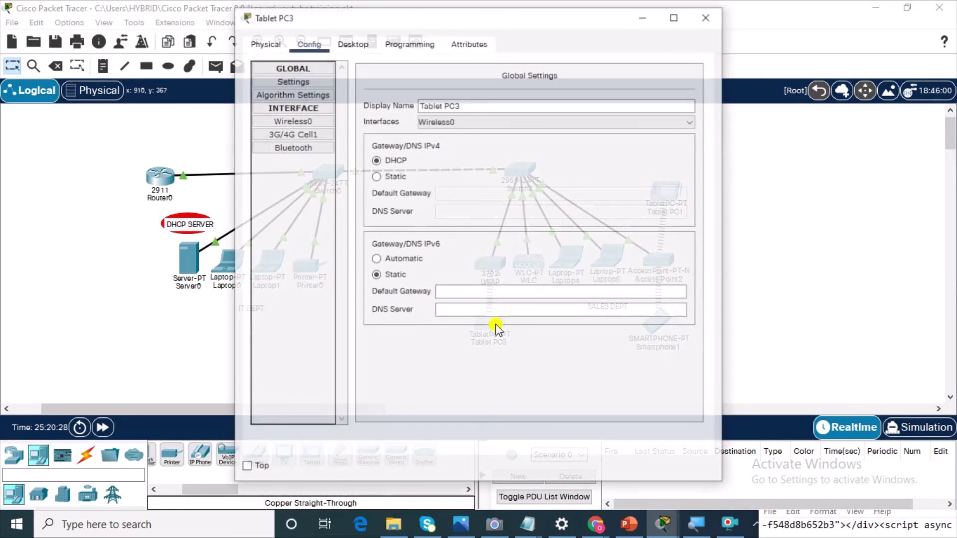
pyautogui.click(353, 45)
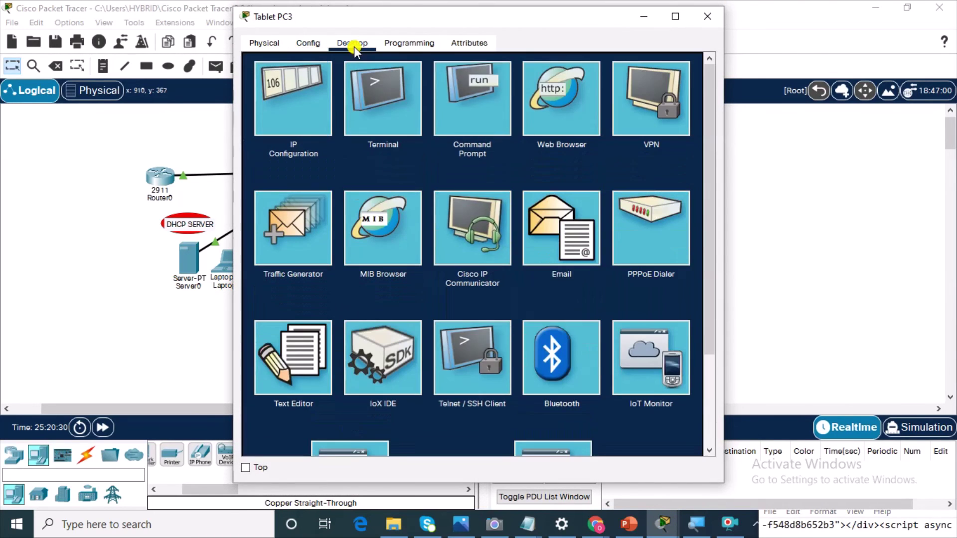
pyautogui.click(312, 88)
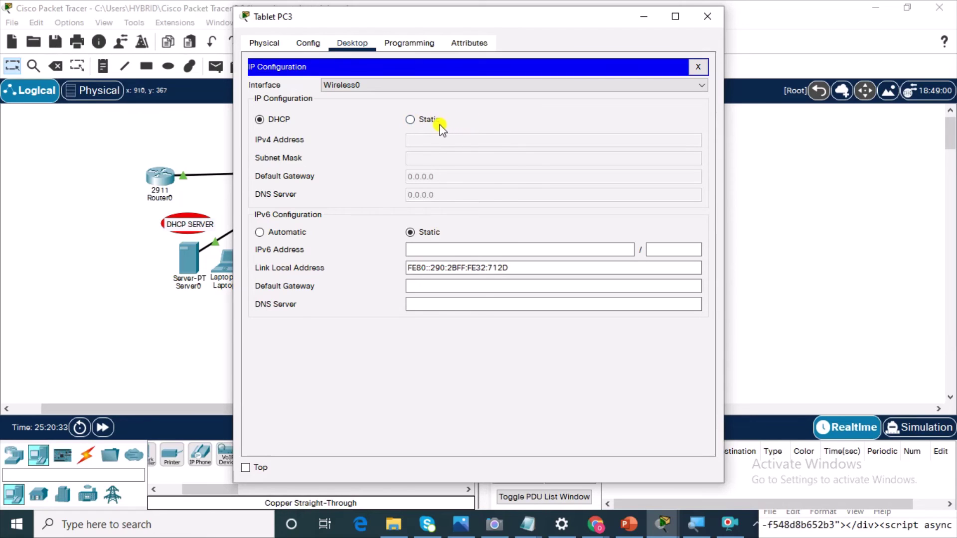
pyautogui.click(414, 119)
pyautogui.click(264, 120)
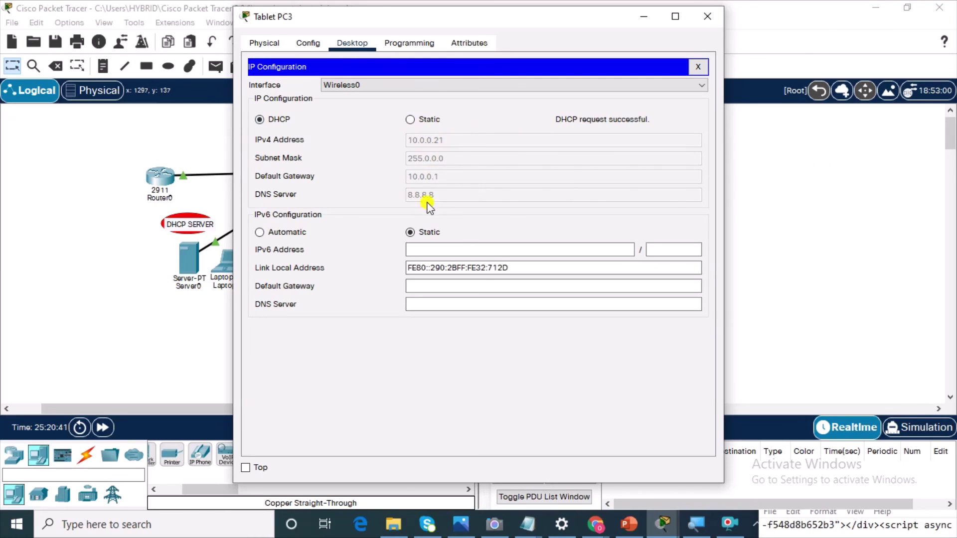
pyautogui.click(836, 190)
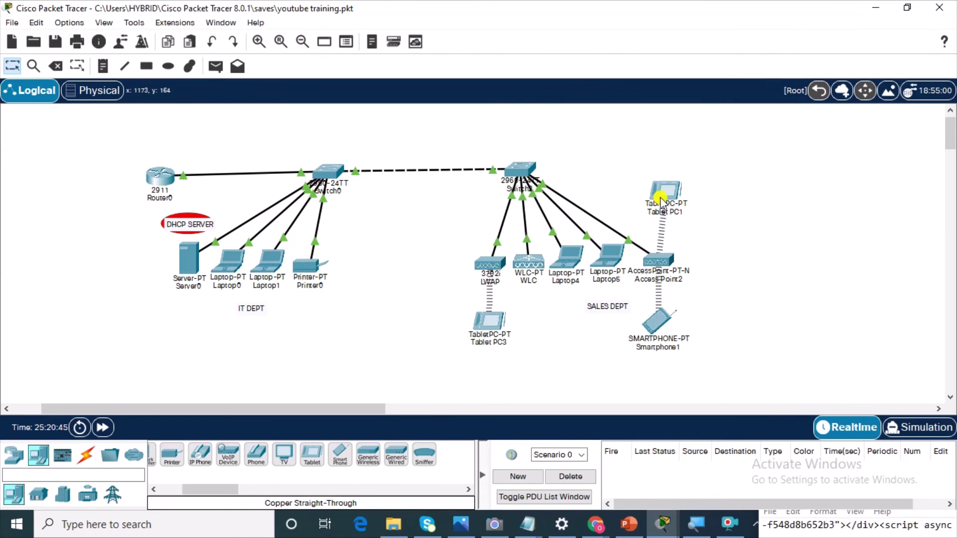
# Check Tablet PC1's IP configuration on its Wireless0 interface and close that configuration view.
pyautogui.click(663, 196)
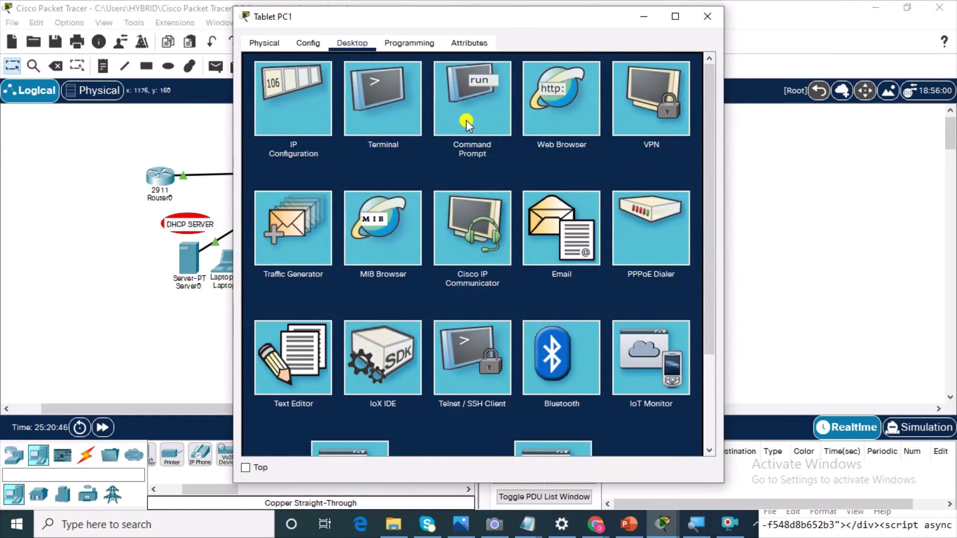
pyautogui.click(310, 115)
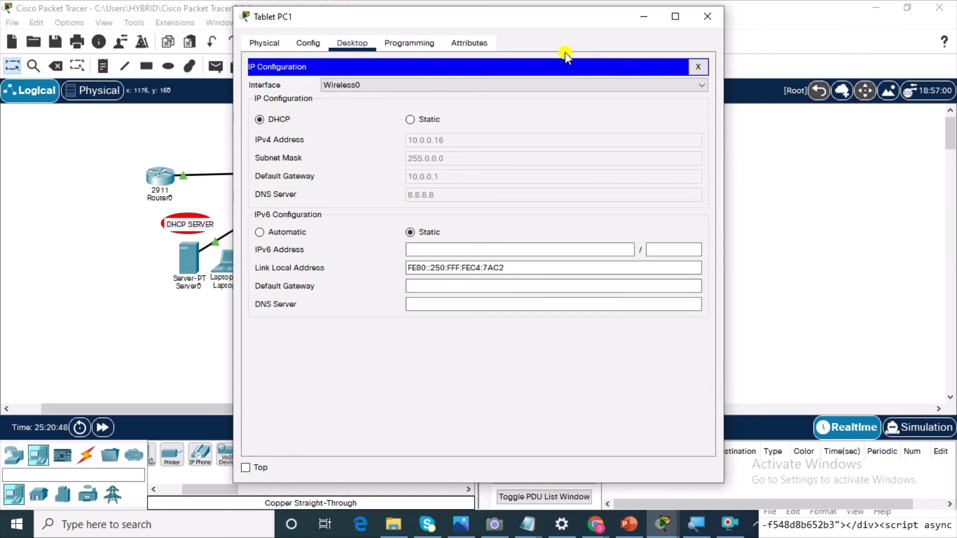
pyautogui.click(698, 67)
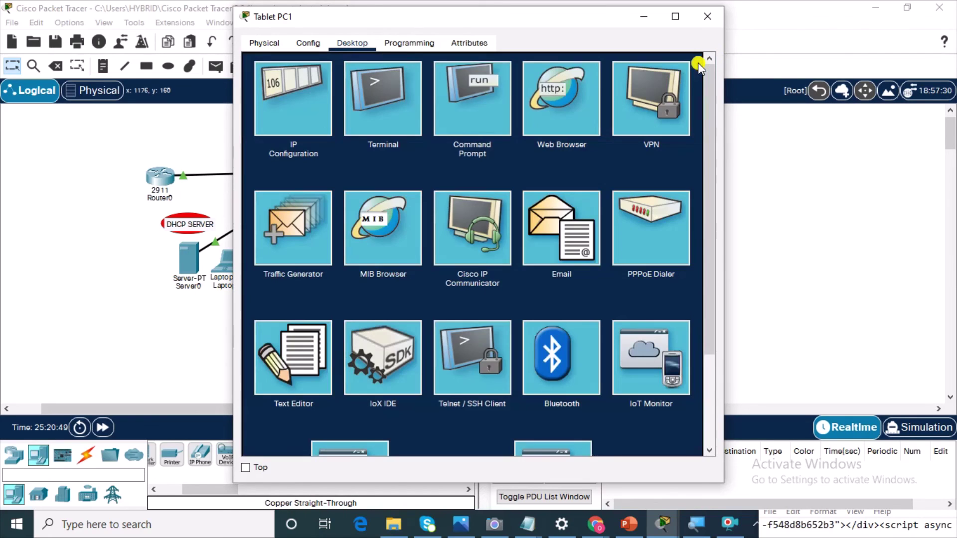
# Ping Tablet PC3 at 10.0.0.21 from Tablet PC1's Command Prompt, and close the tablet's window.
pyautogui.click(477, 90)
pyautogui.write('p')
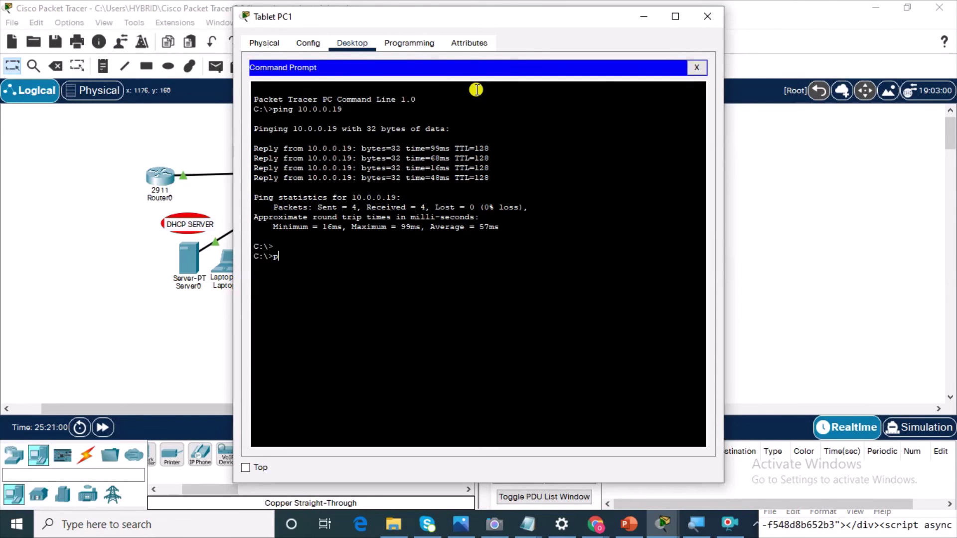
pyautogui.write('ing')
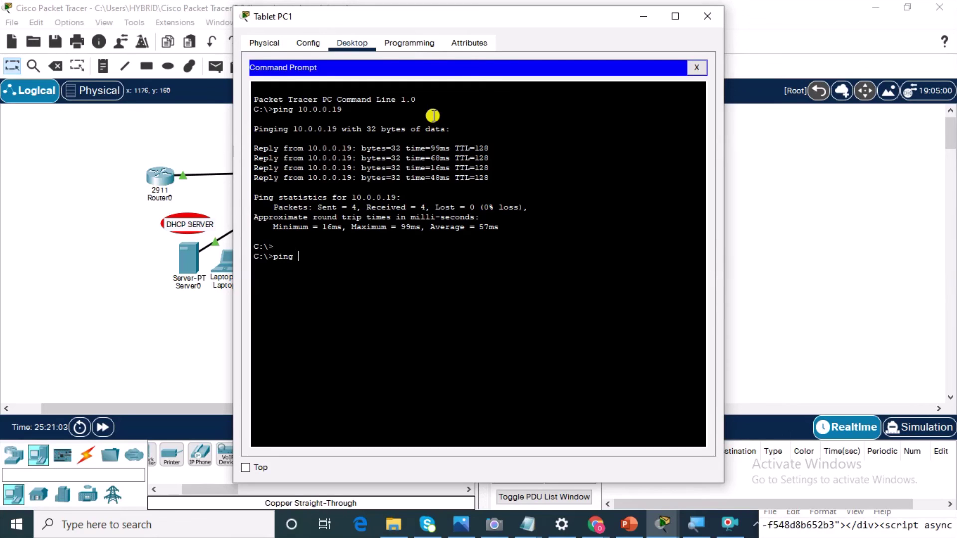
pyautogui.write(' 10.0.0.21')
pyautogui.press('Return')
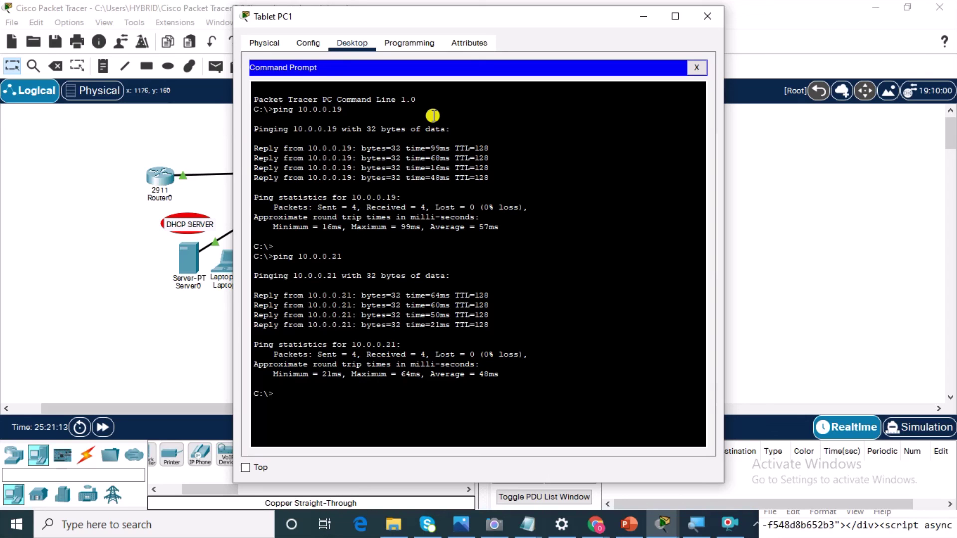
pyautogui.click(702, 15)
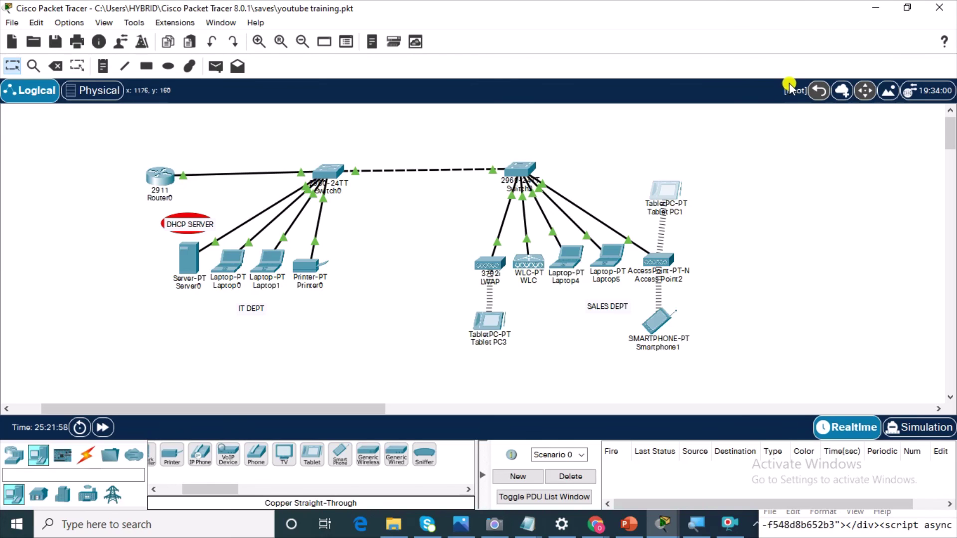
pyautogui.click(729, 523)
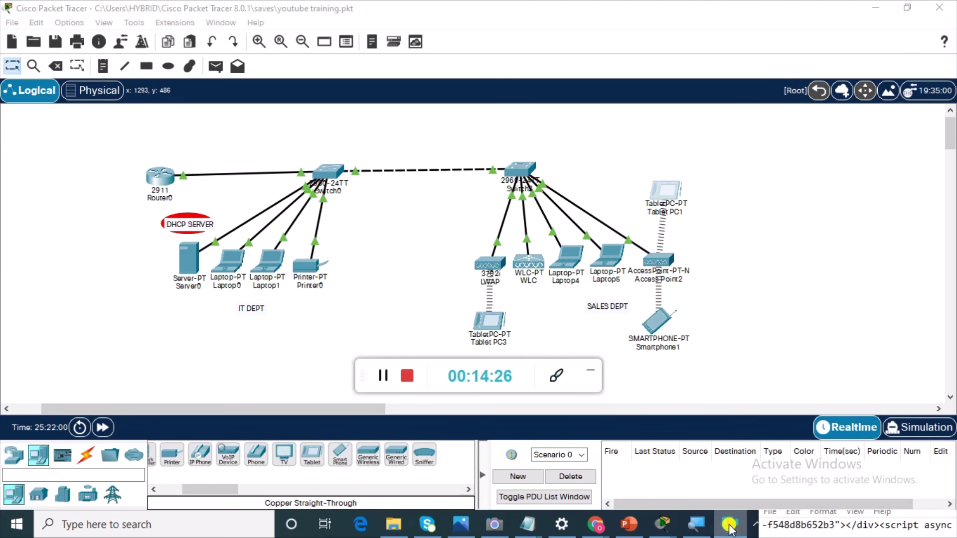